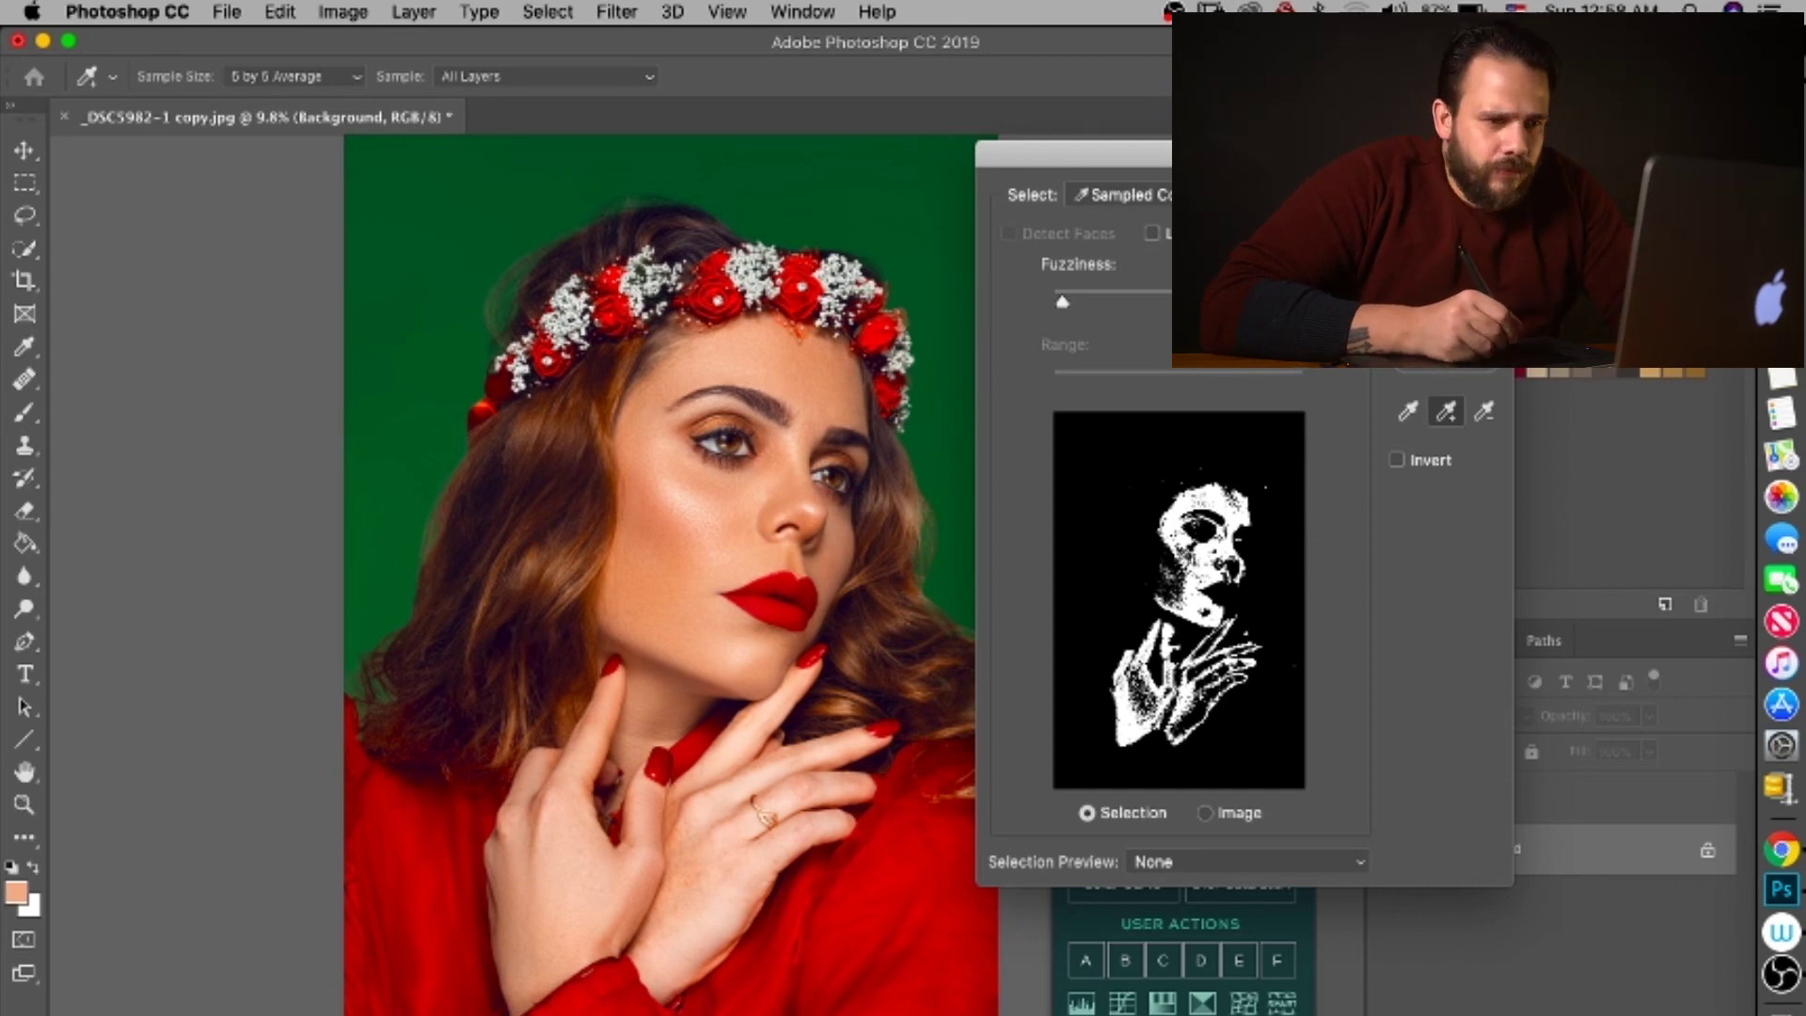
Step: Add skin tones from the face and hands to the Color Range selection, raise the fuzziness, and apply it
left_click(670, 486)
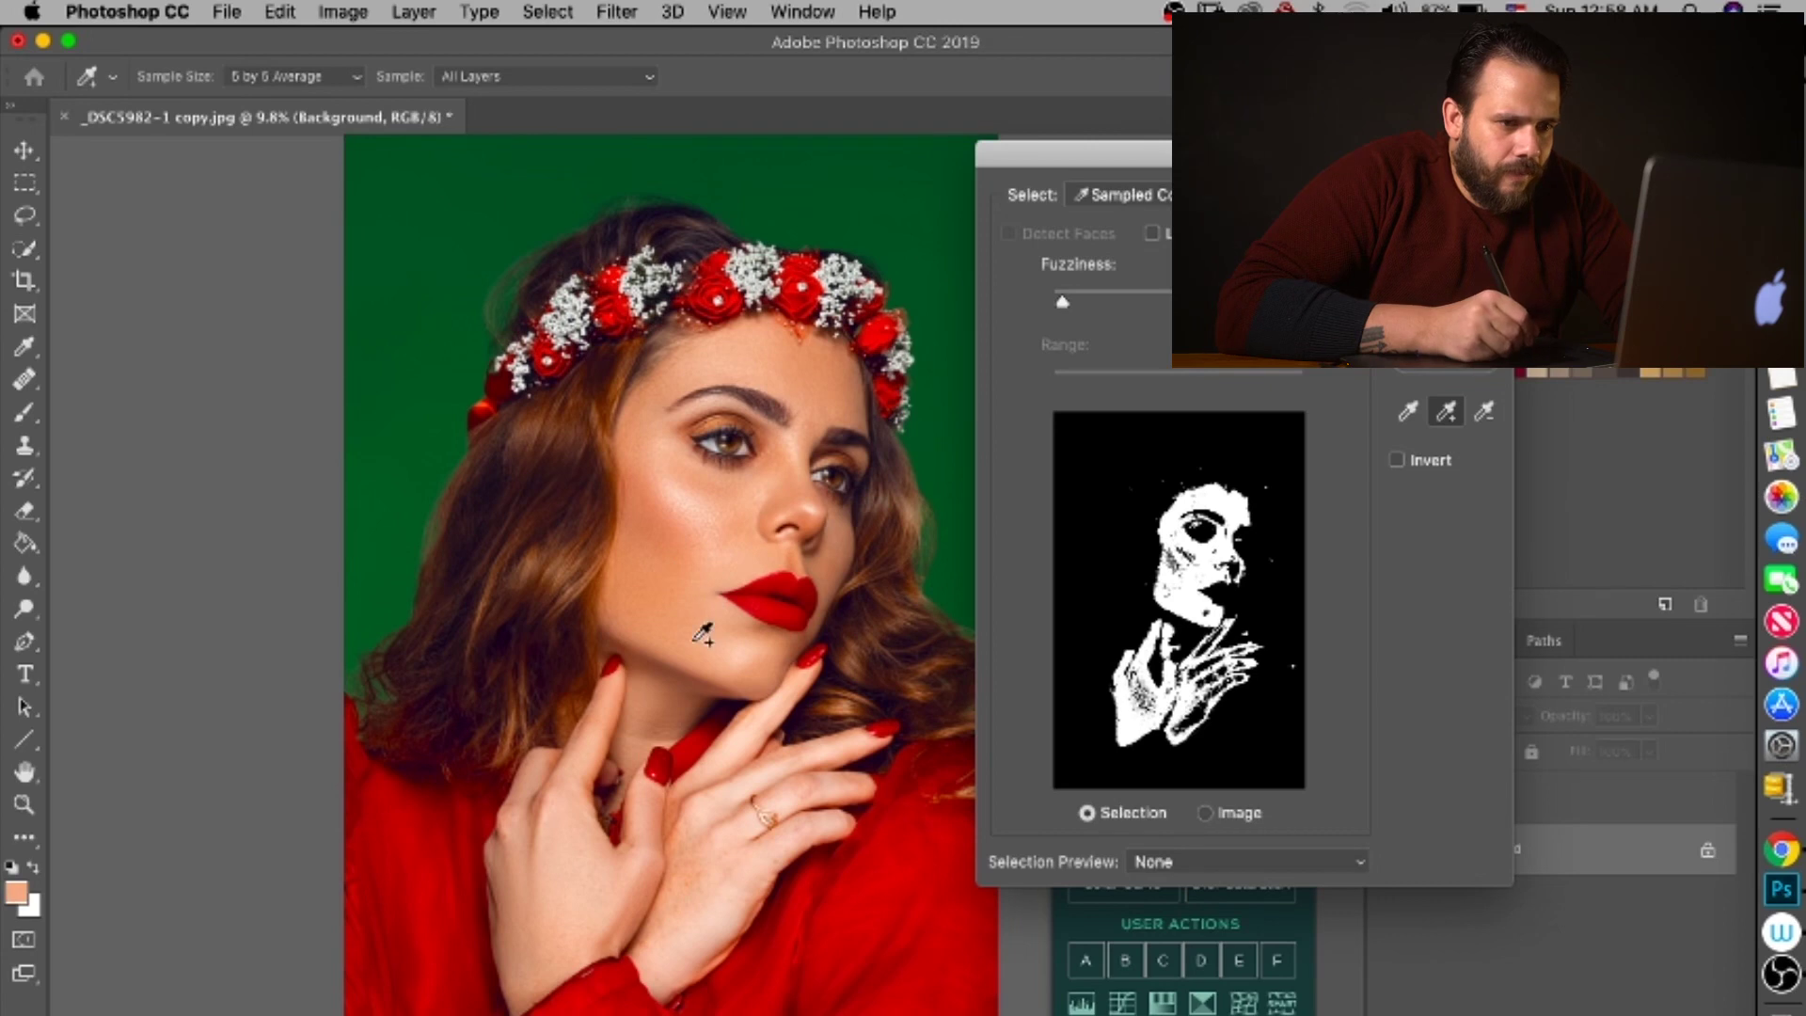
left_click(698, 639)
left_click(581, 860)
left_click(527, 846)
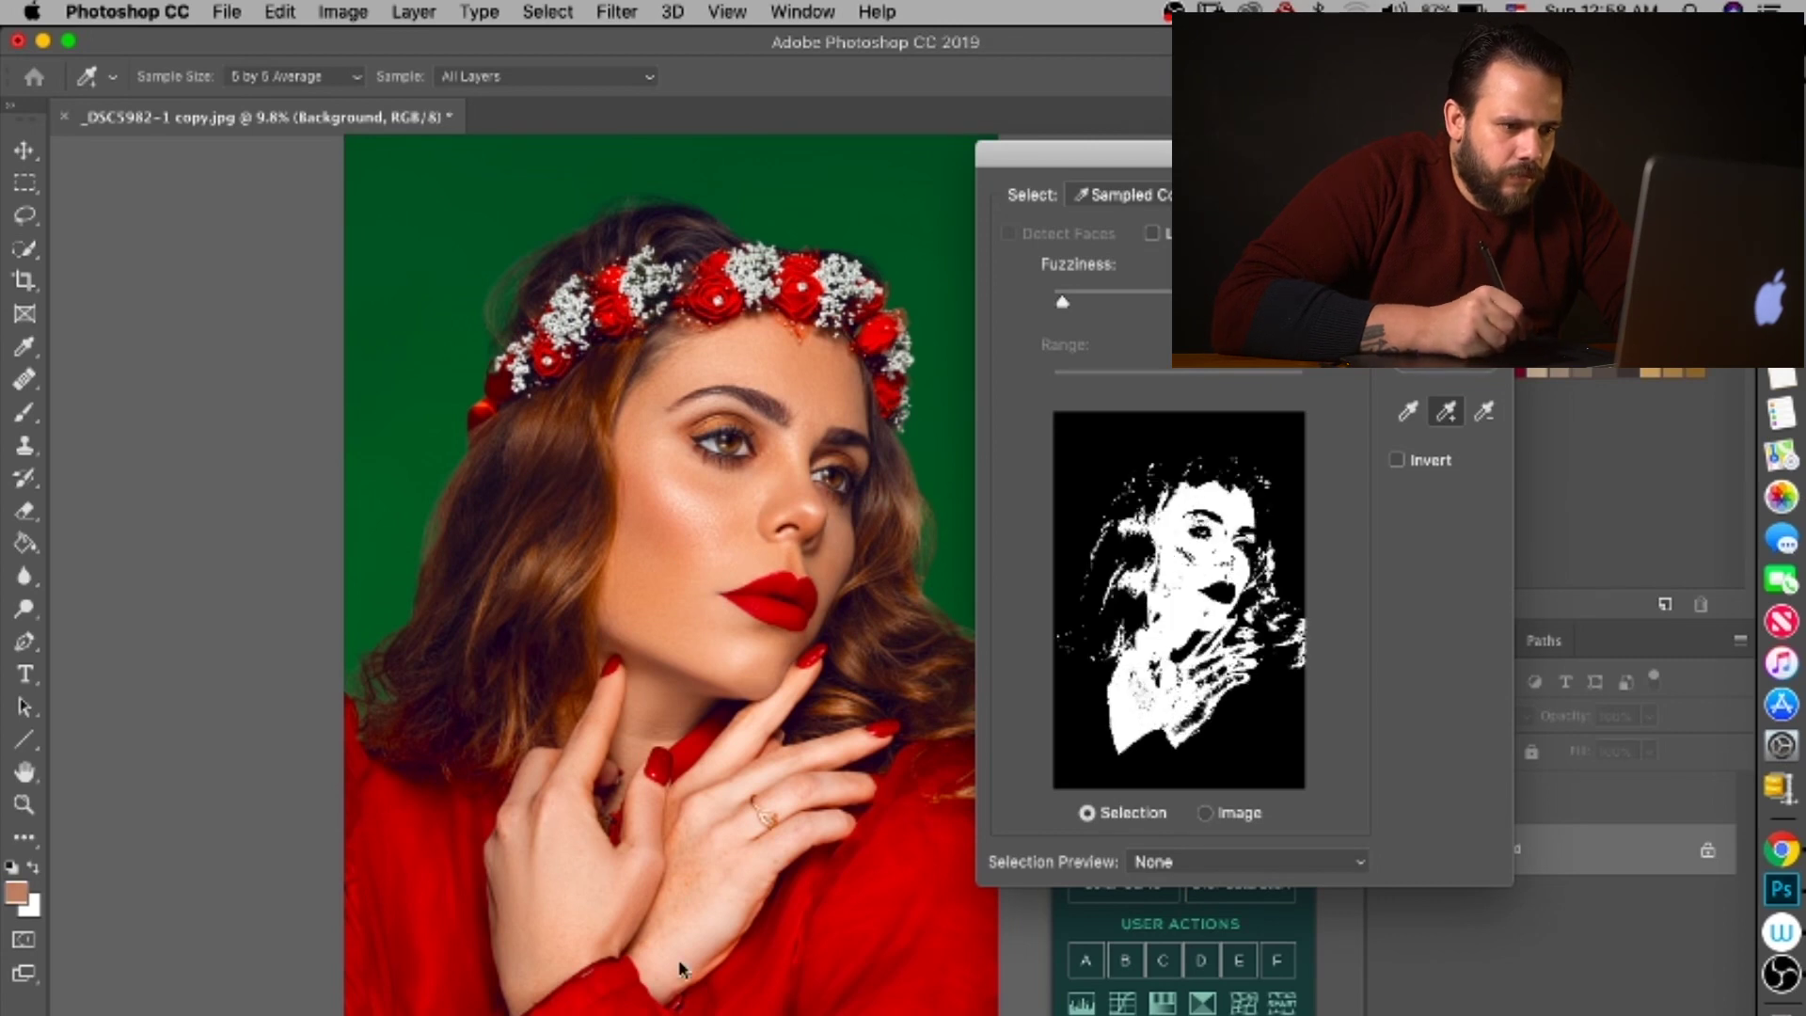
left_click(720, 908)
left_click(811, 731)
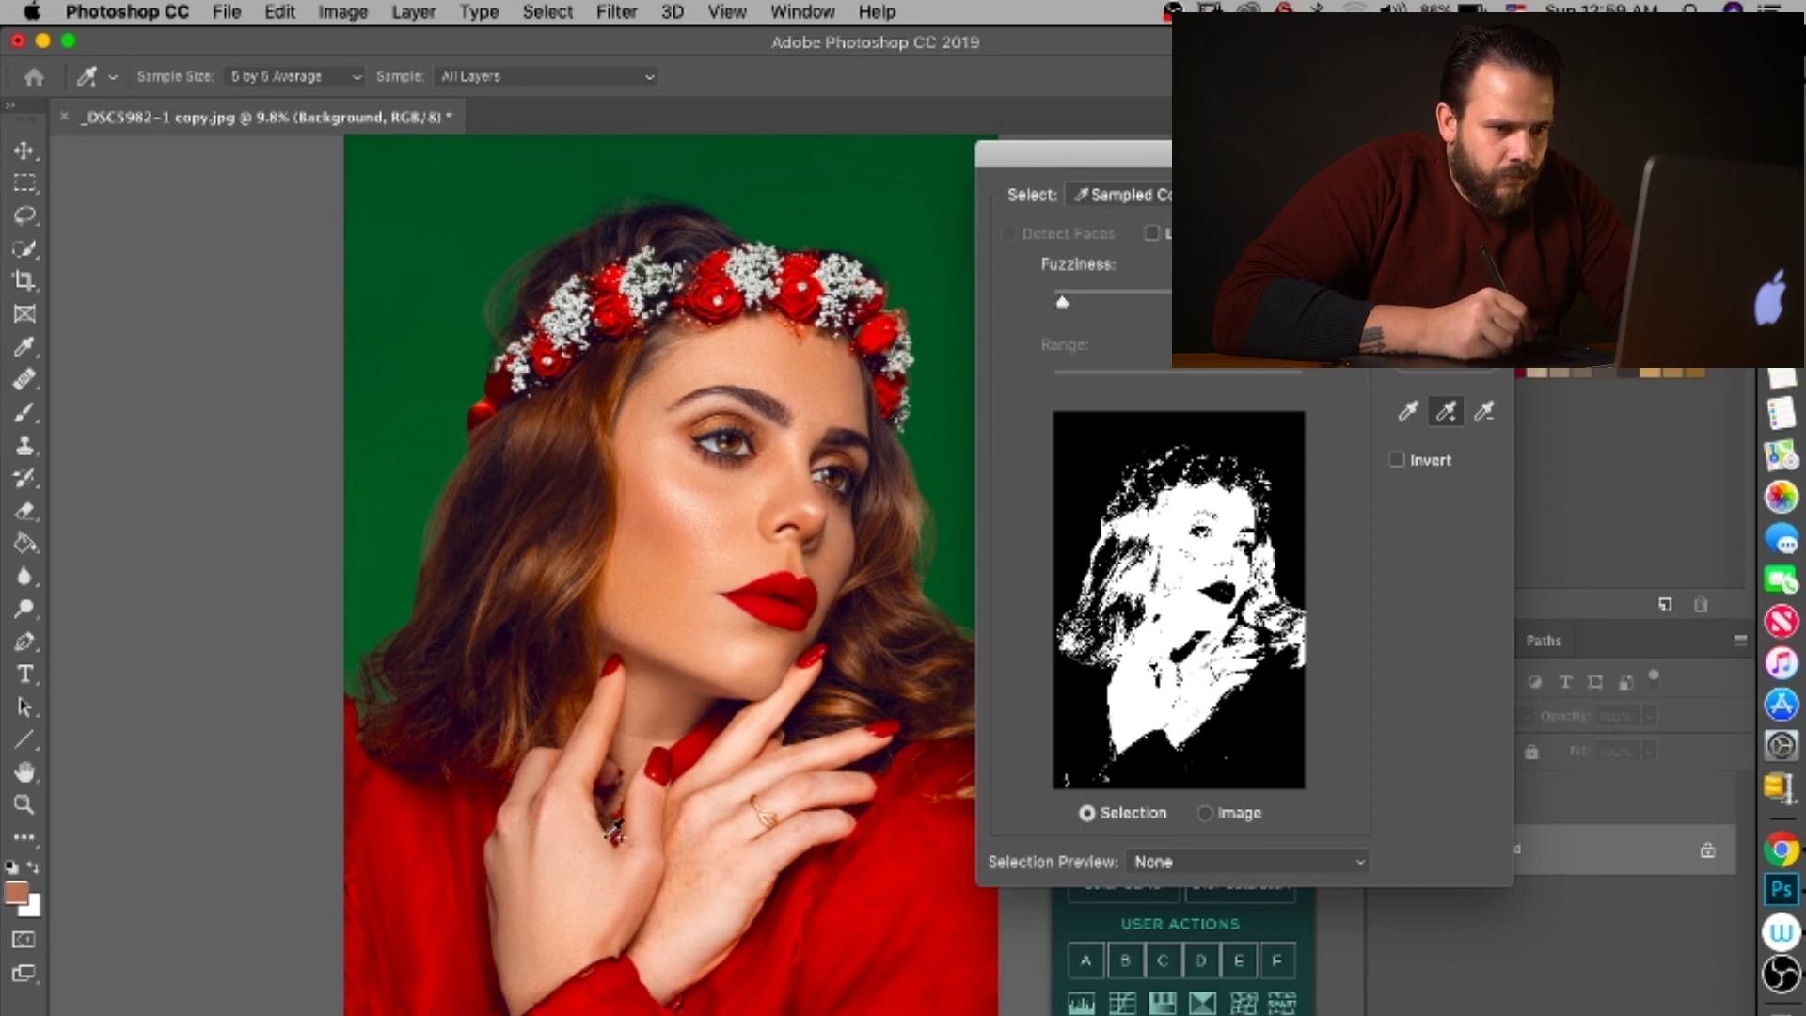
right_click(610, 894)
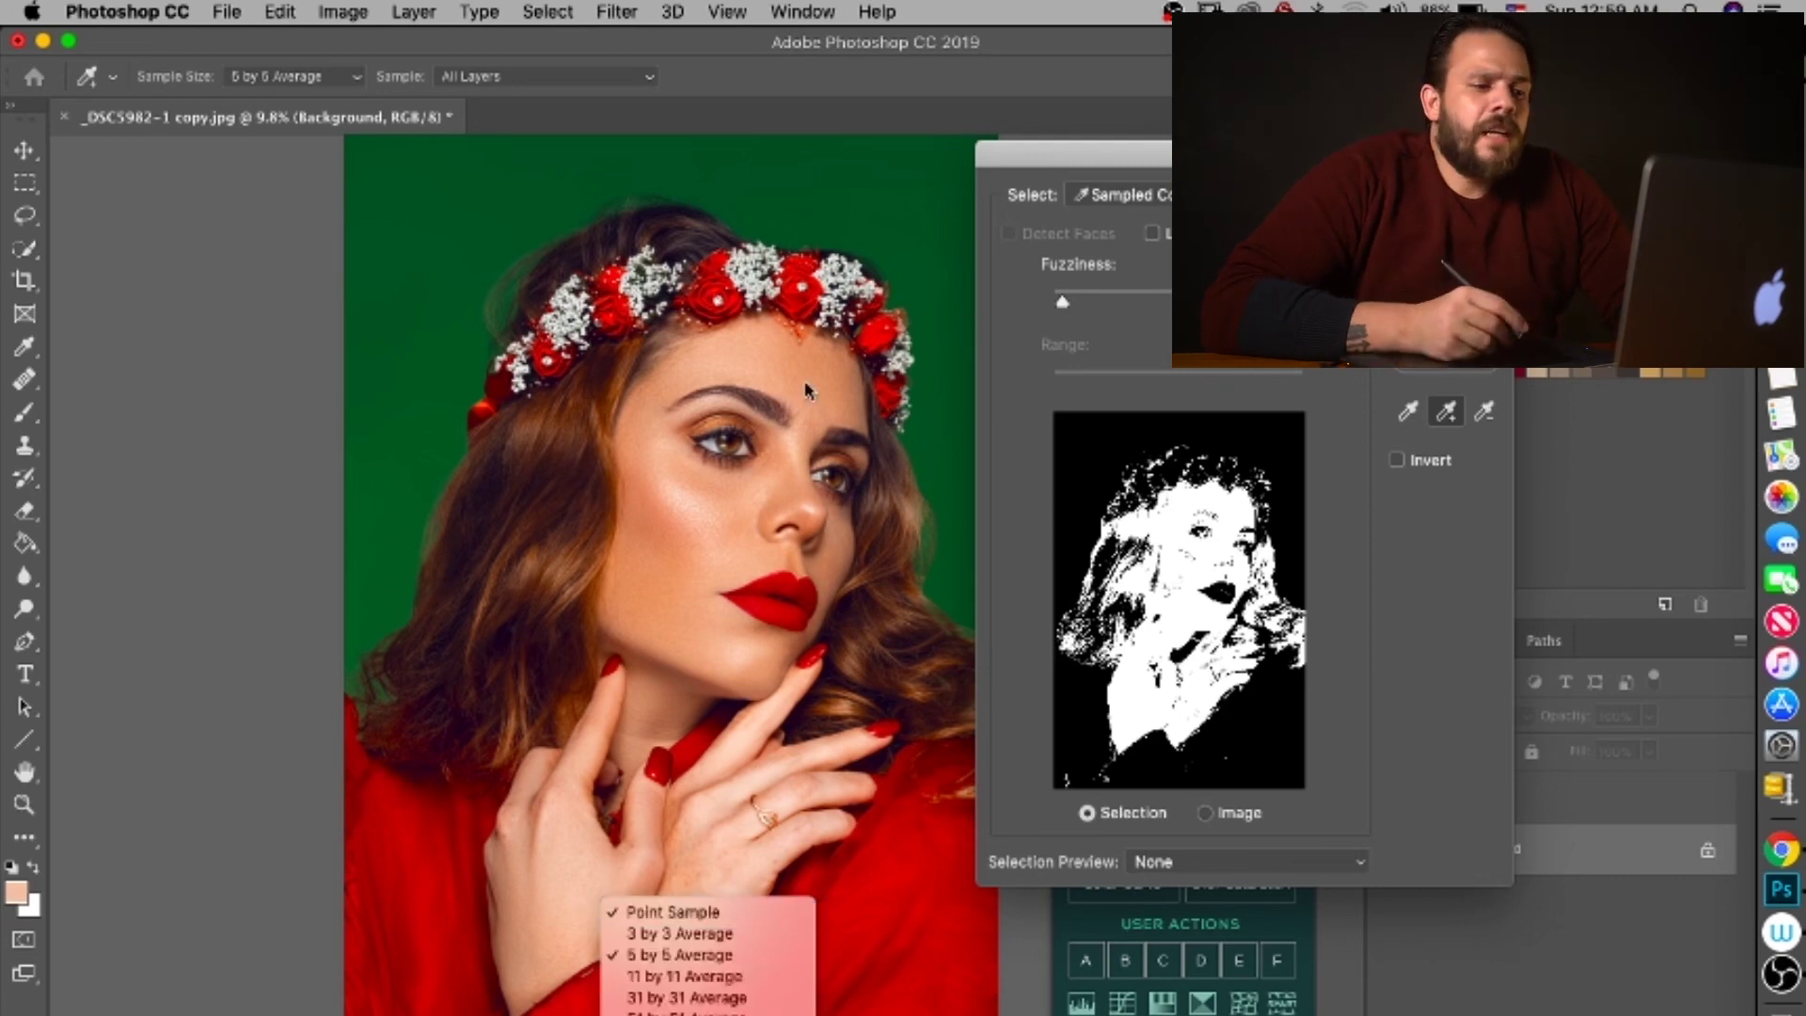
key("Escape")
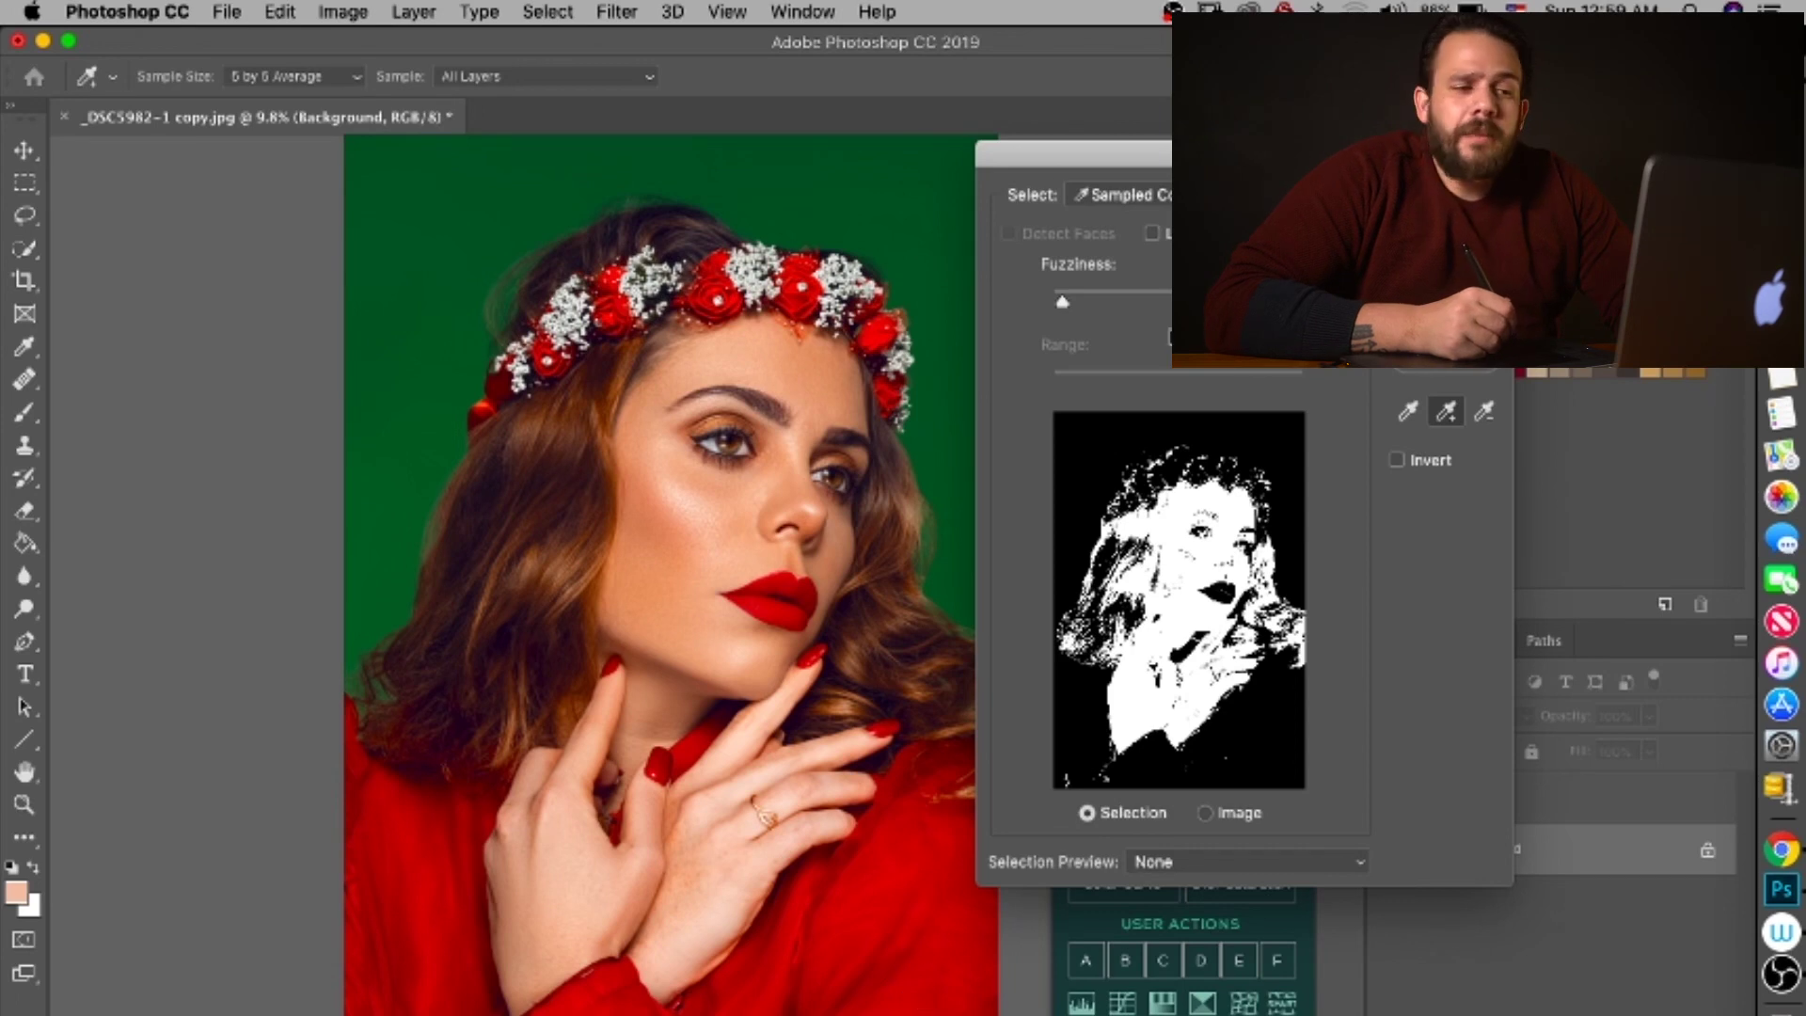
left_click_drag(1061, 310, 1136, 316)
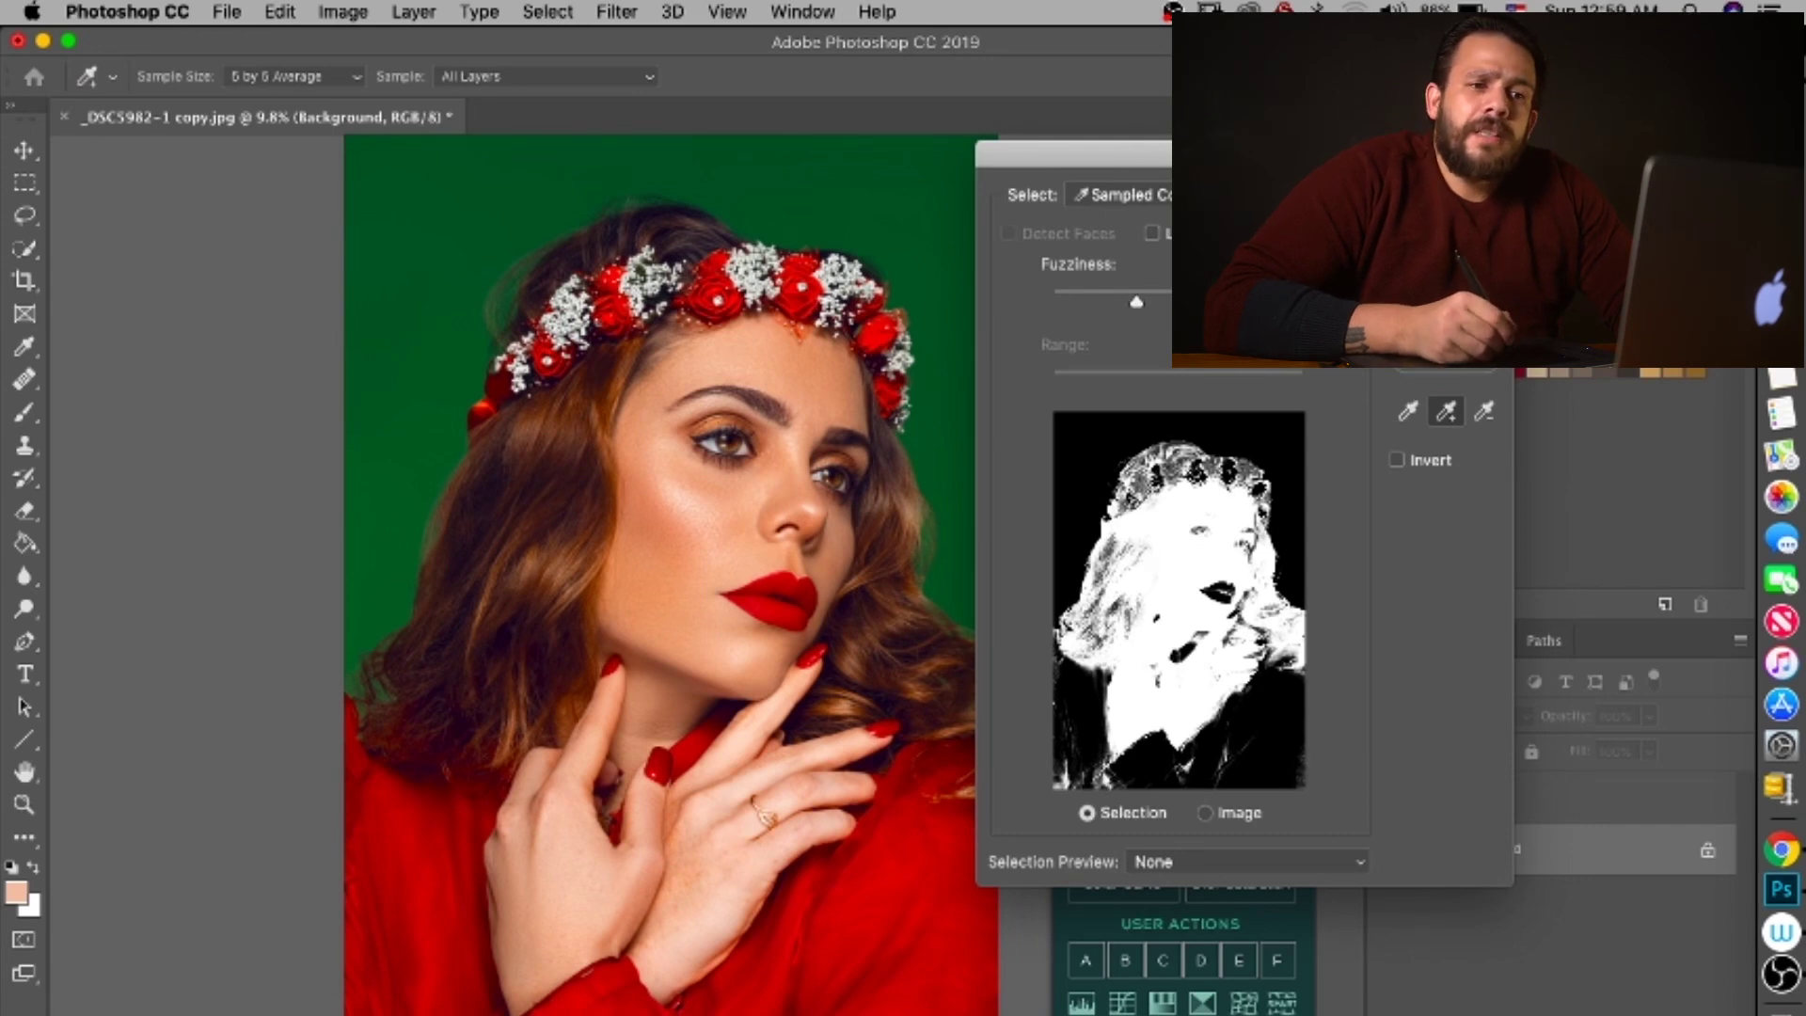
key("Return")
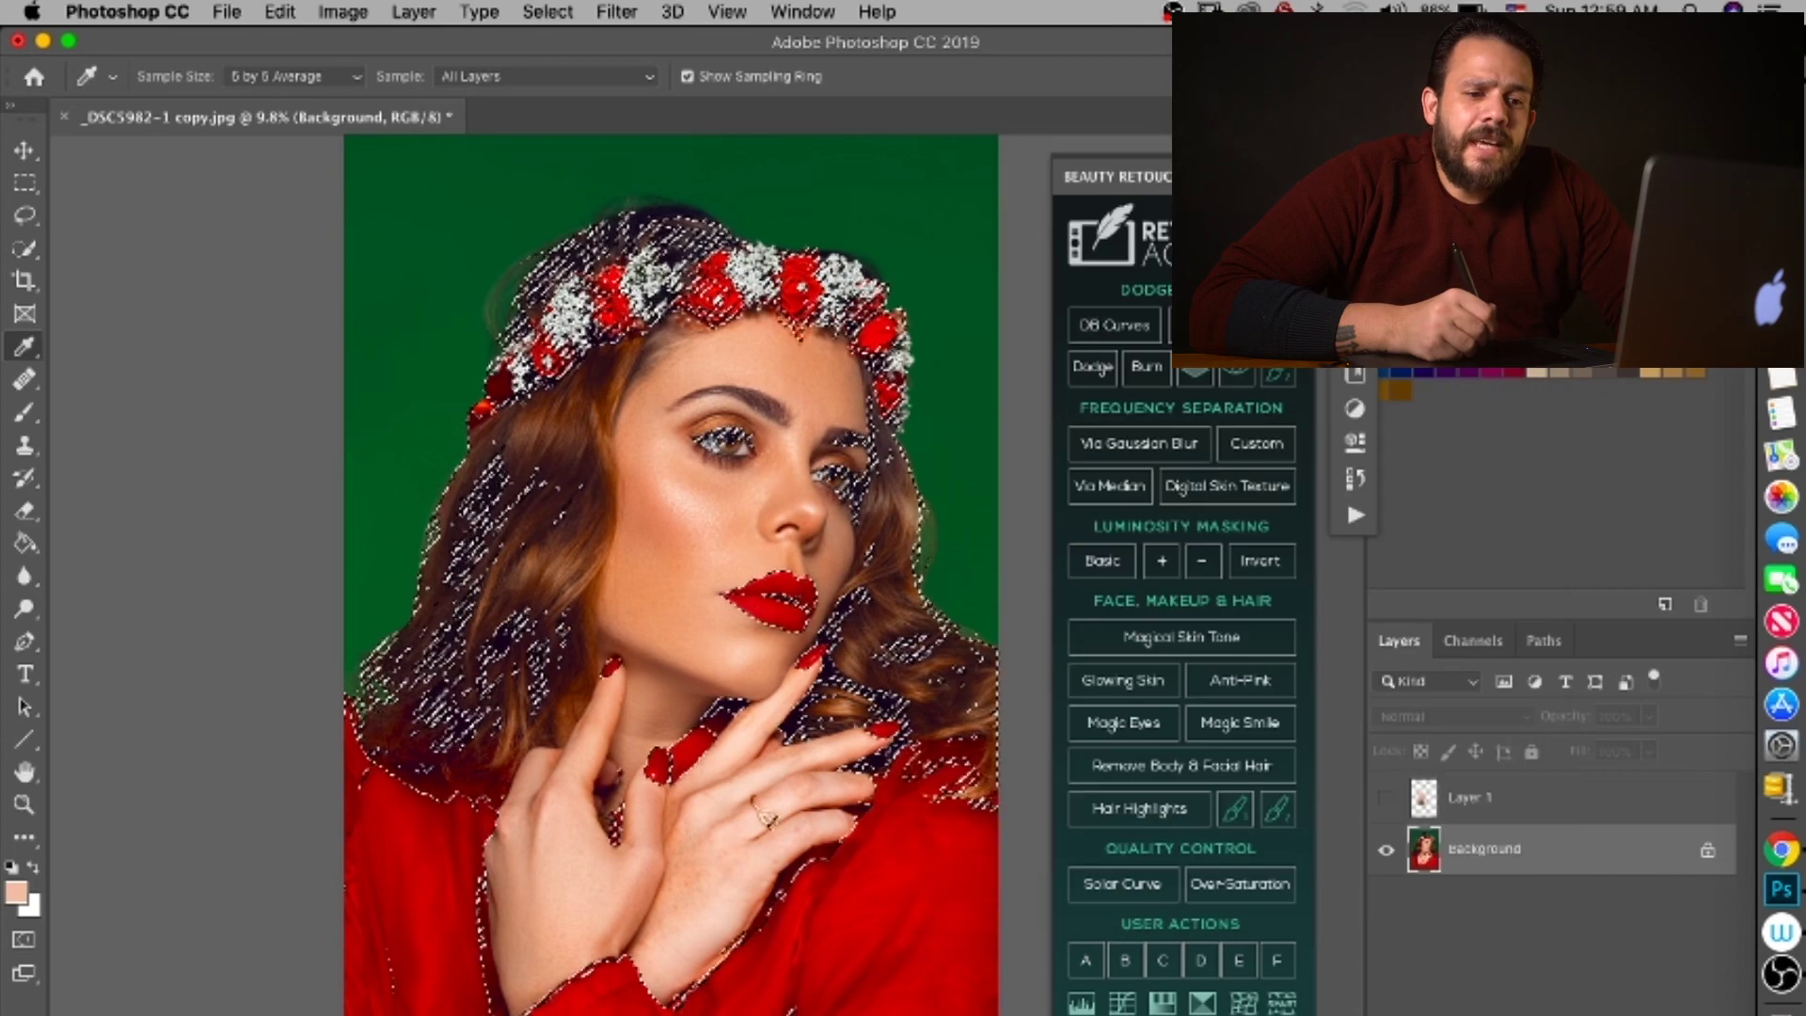
Step: Add a Solid Color fill layer over the selected skin areas with the RGB colour 255, 46, 1
left_click(1552, 1014)
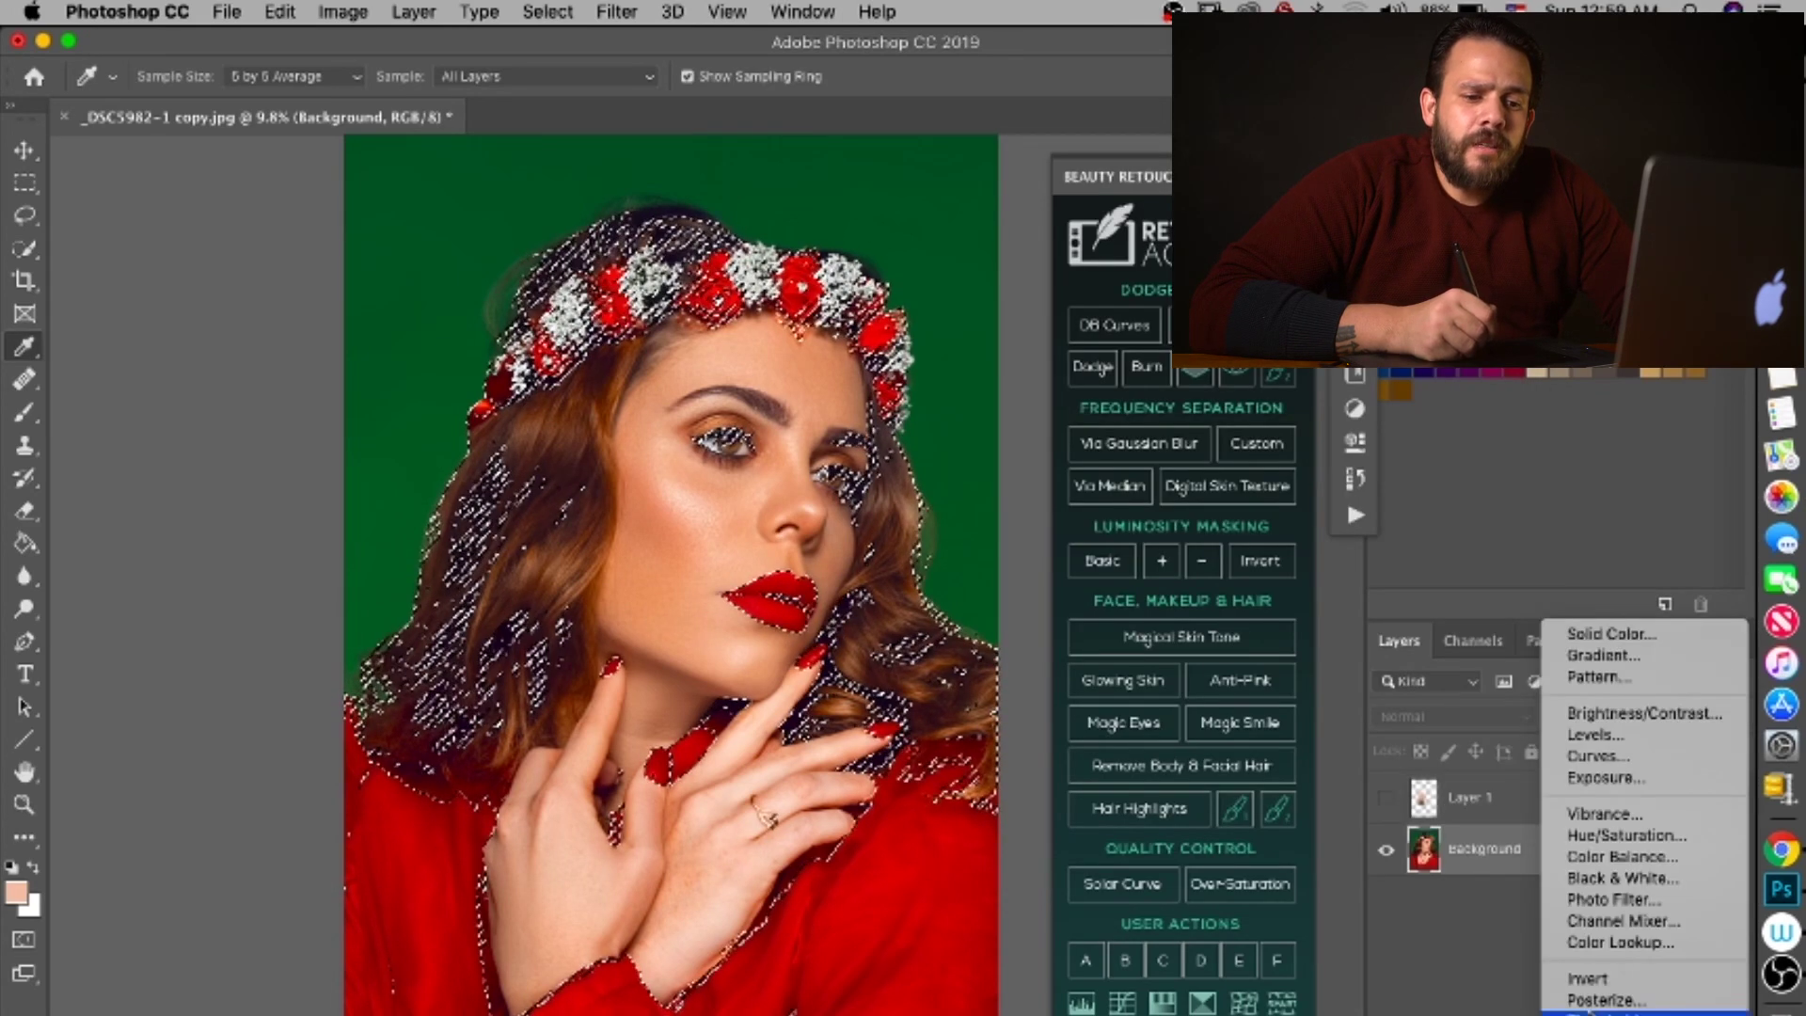
left_click(1653, 636)
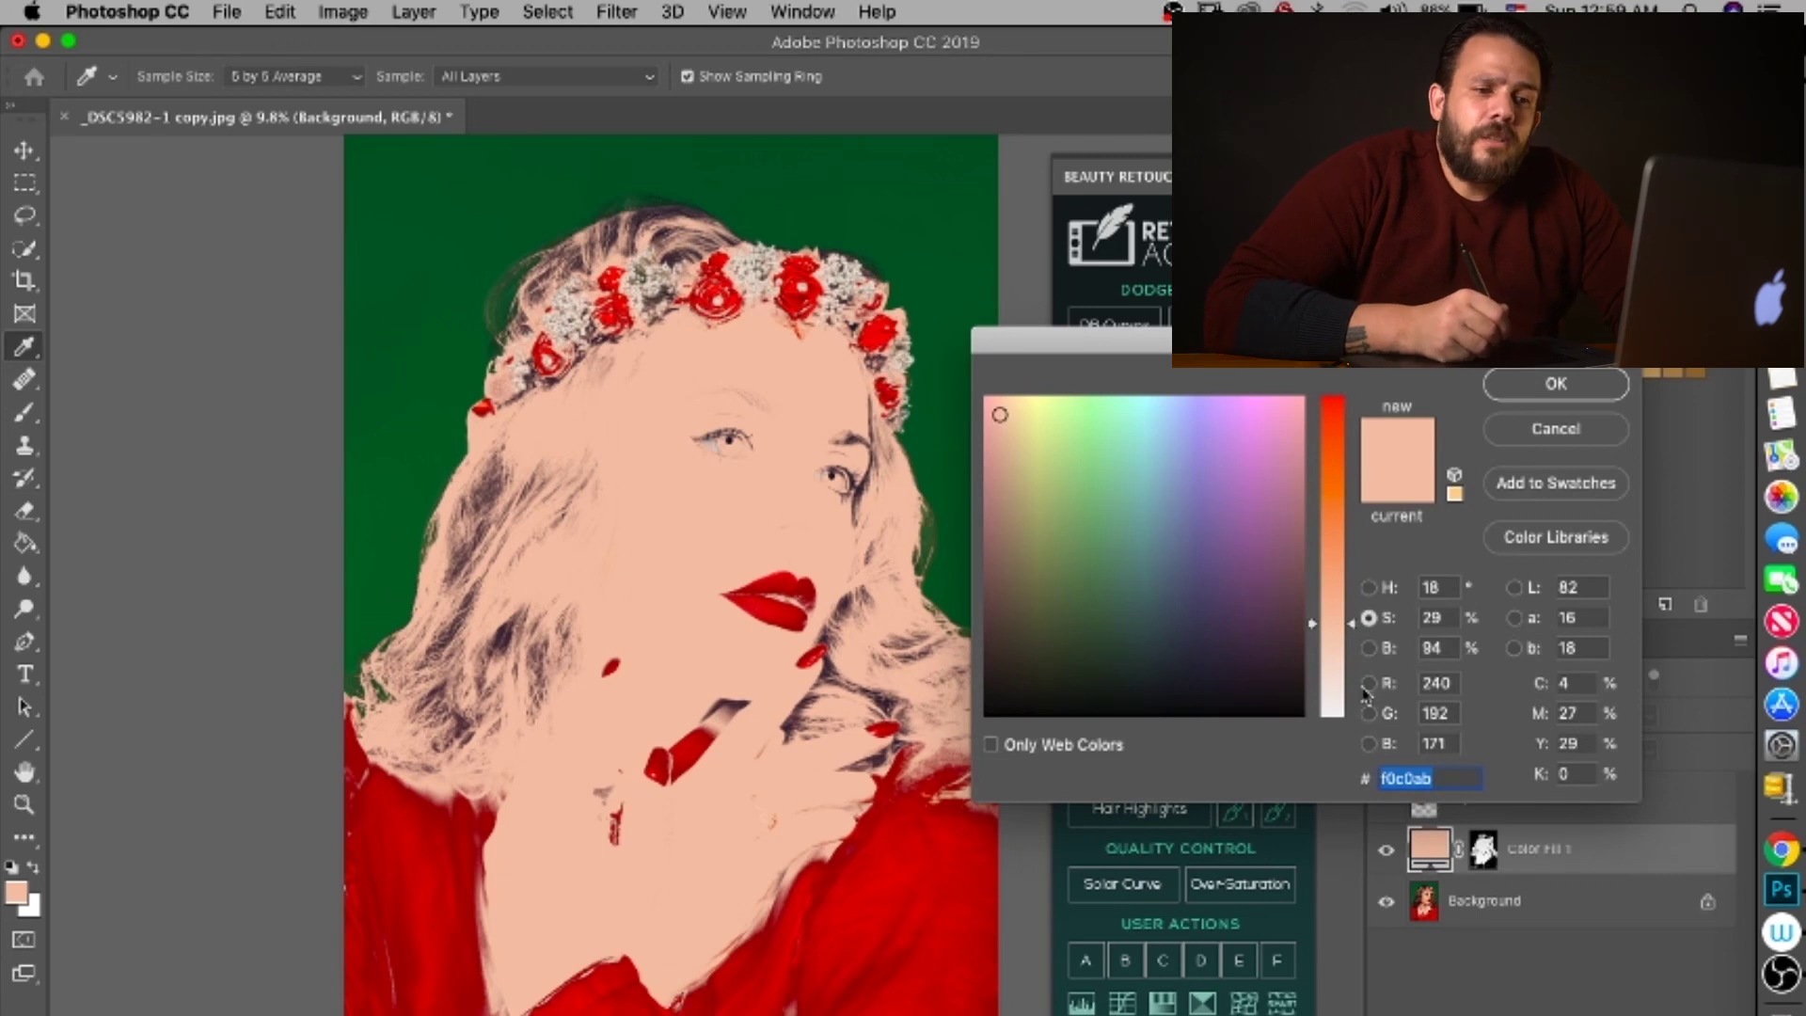
left_click(1370, 588)
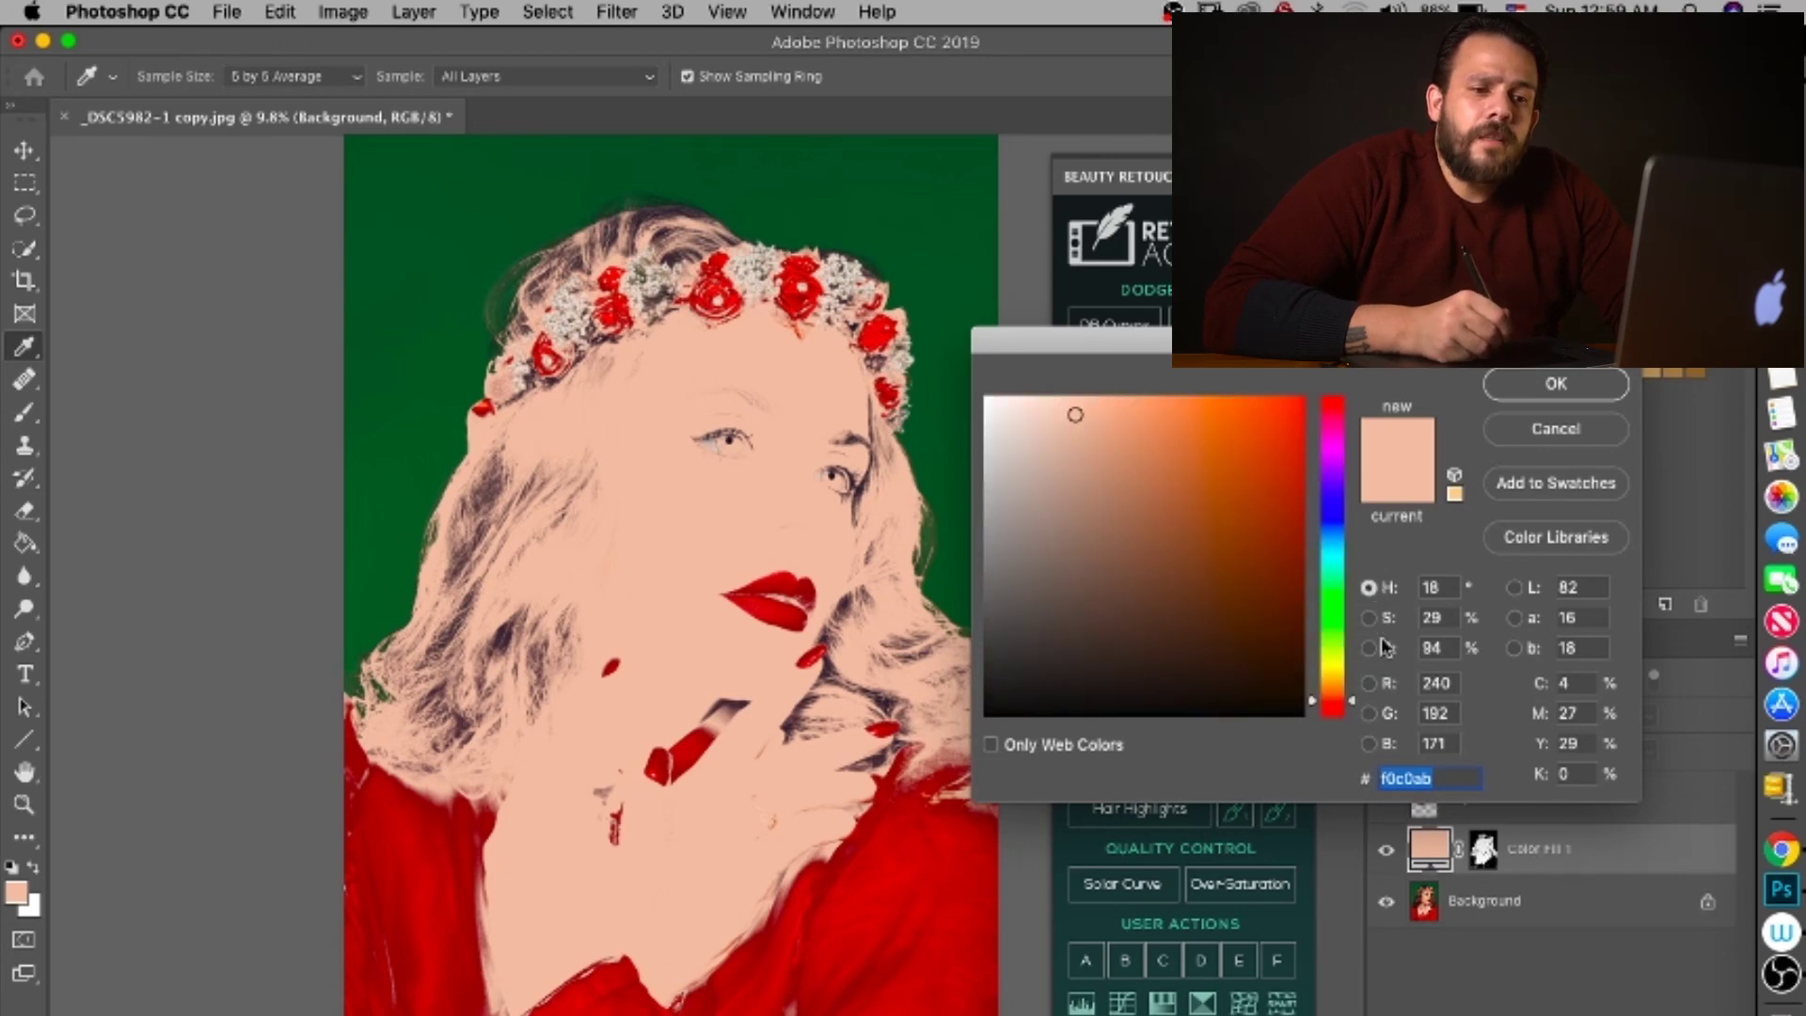
left_click(1437, 683)
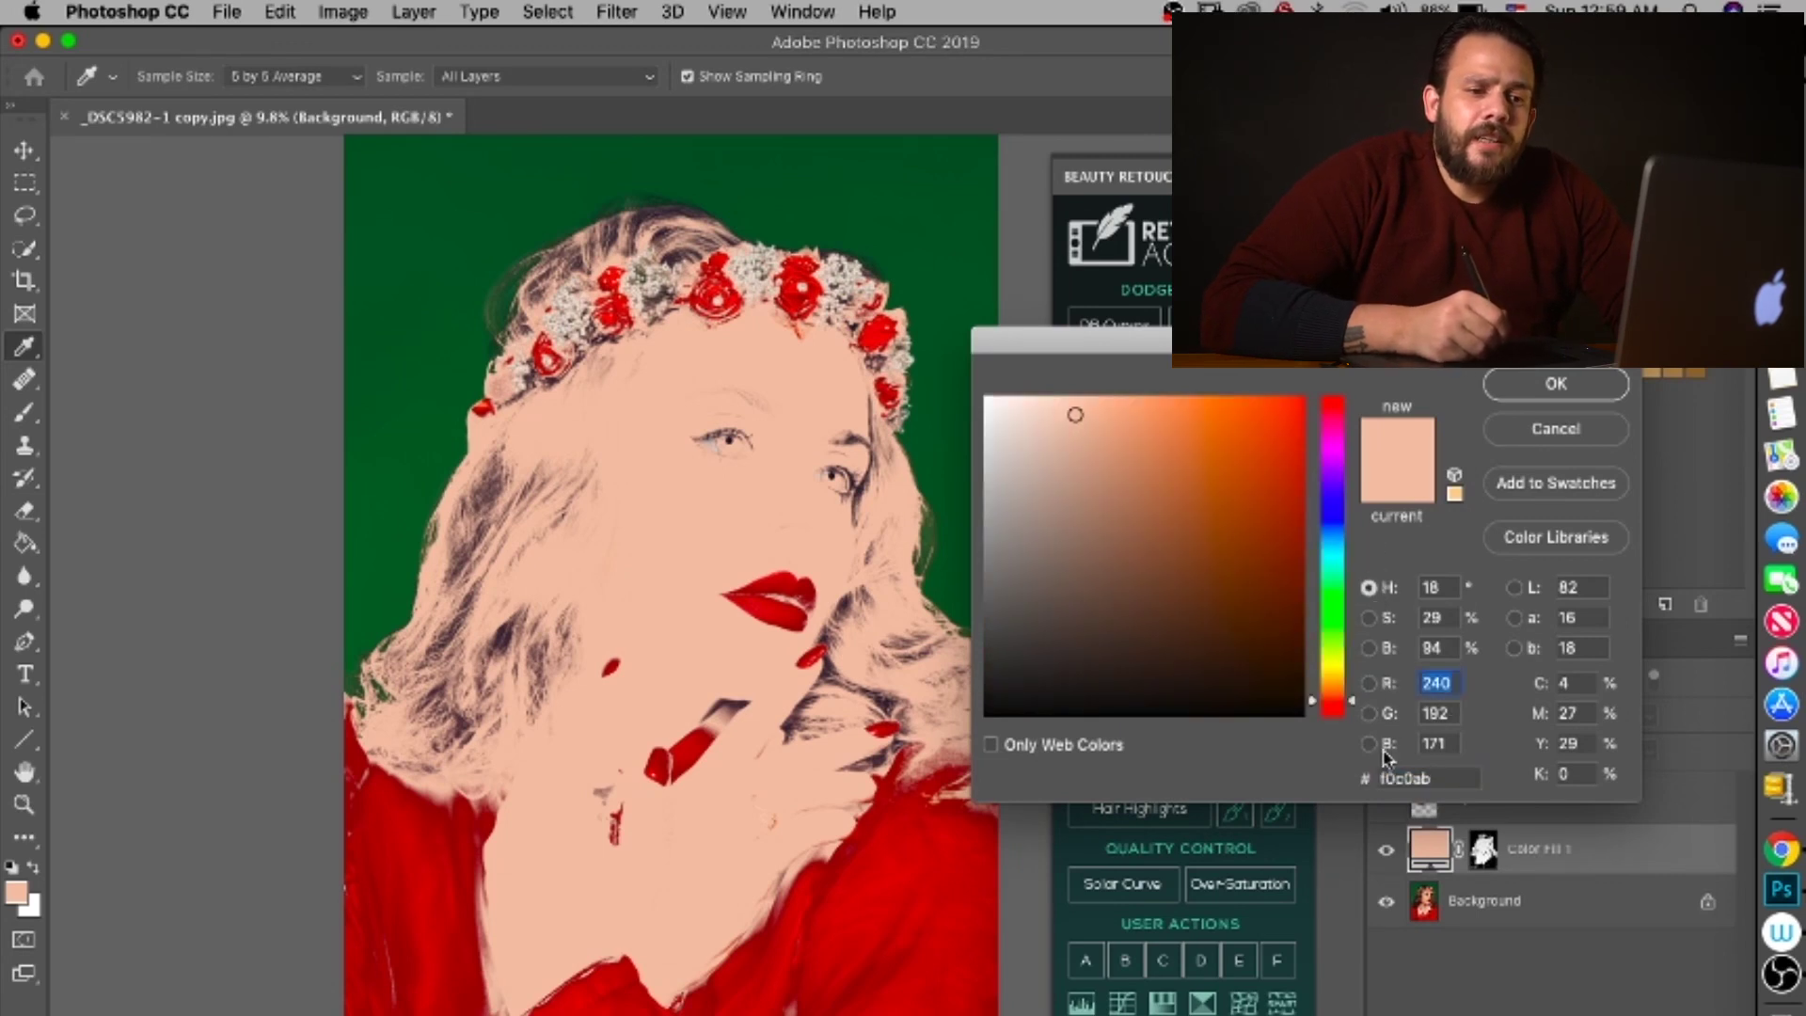
type("255")
key("Tab")
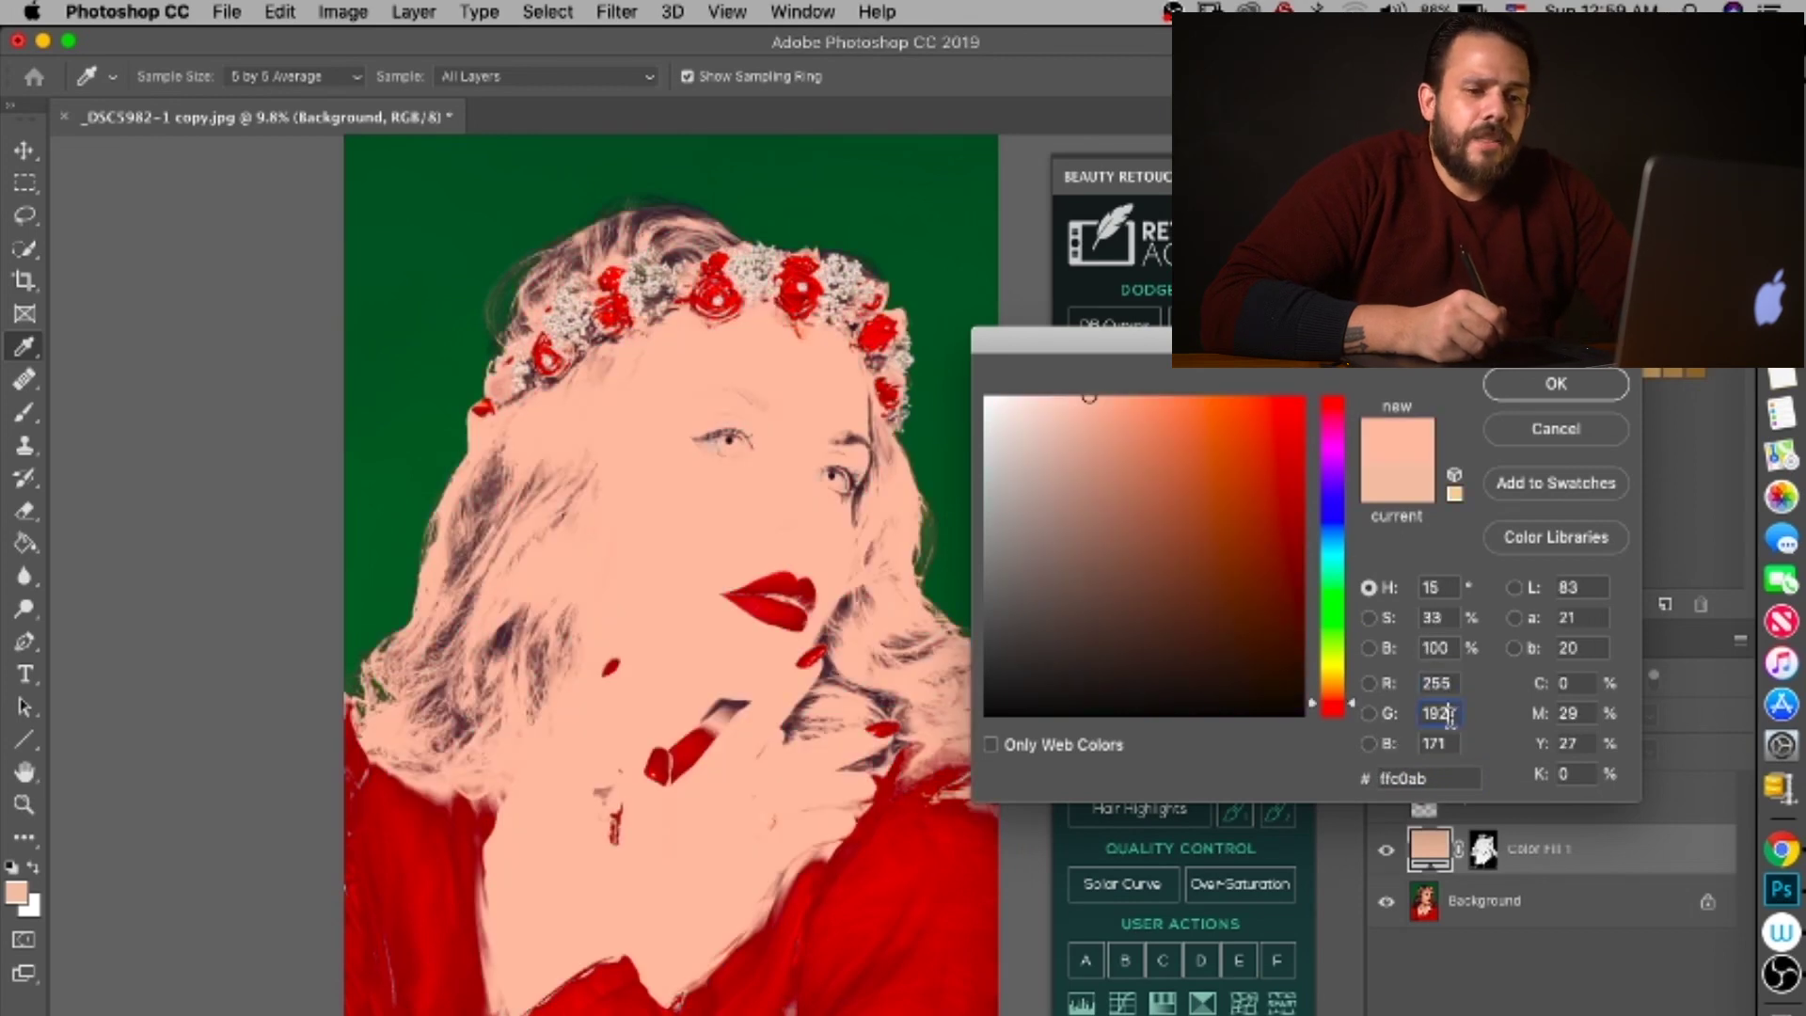
type("46")
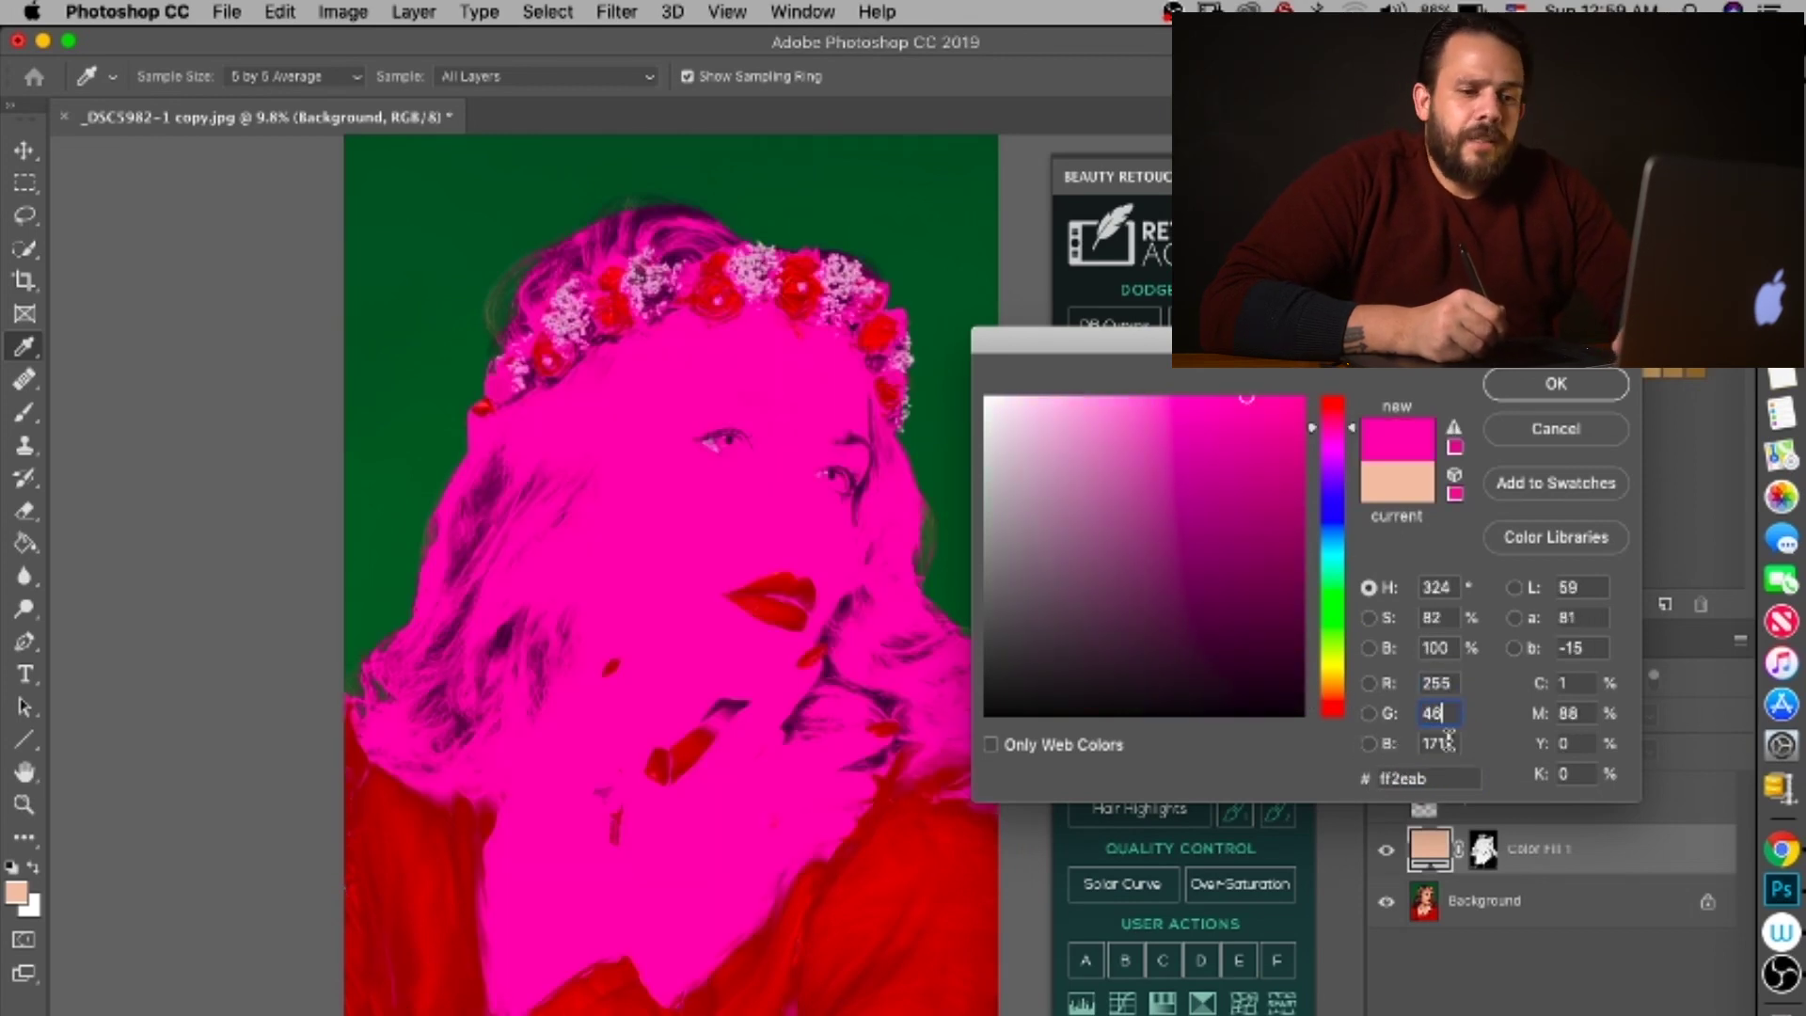
key("Tab")
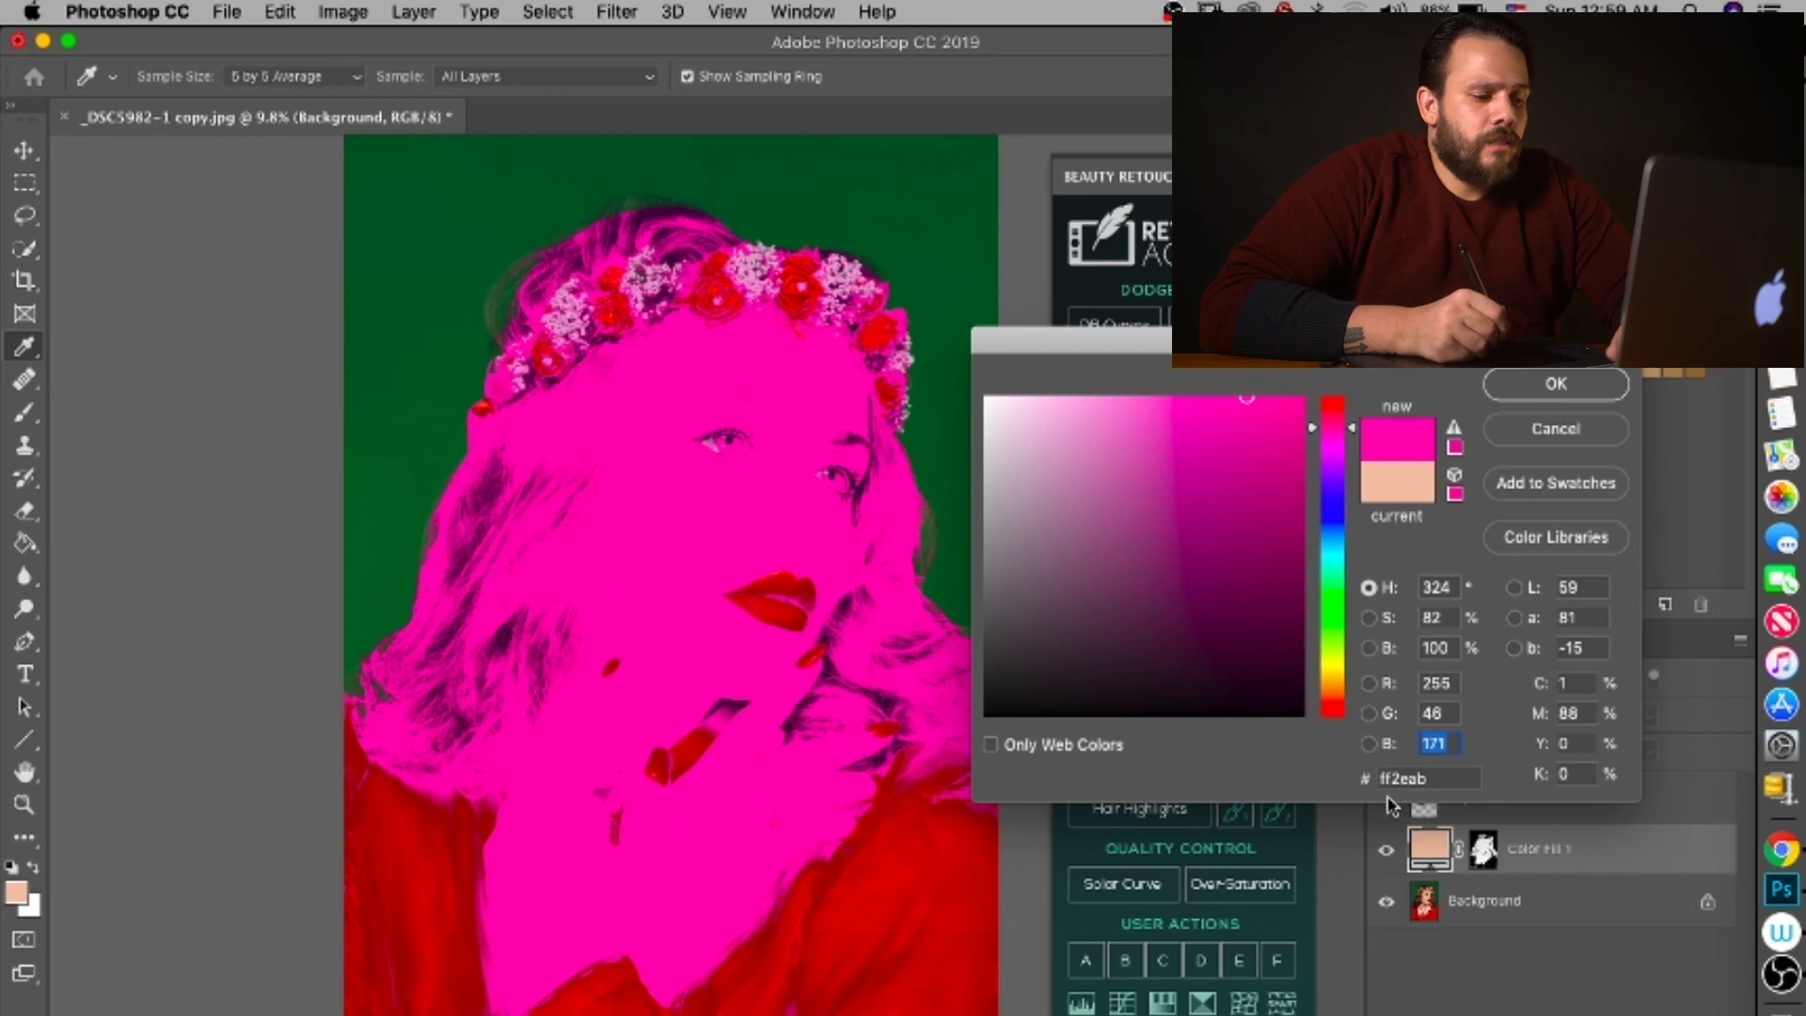
type("1")
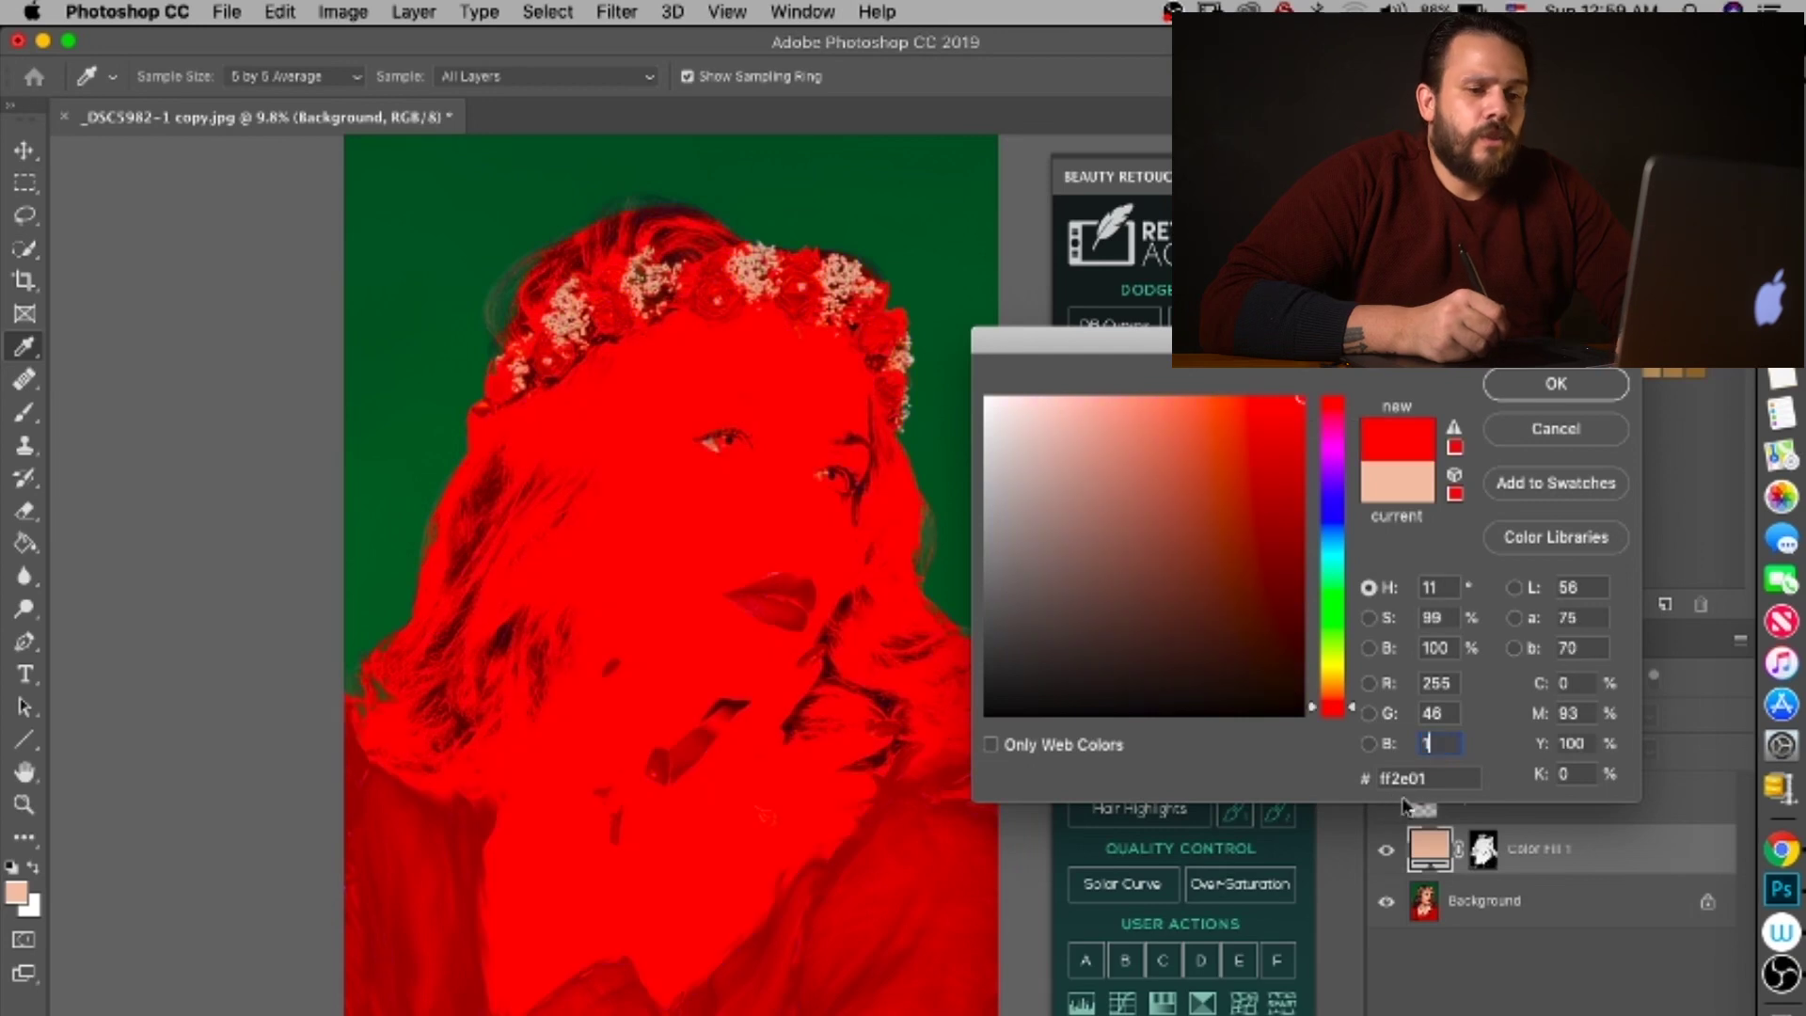
left_click(1558, 385)
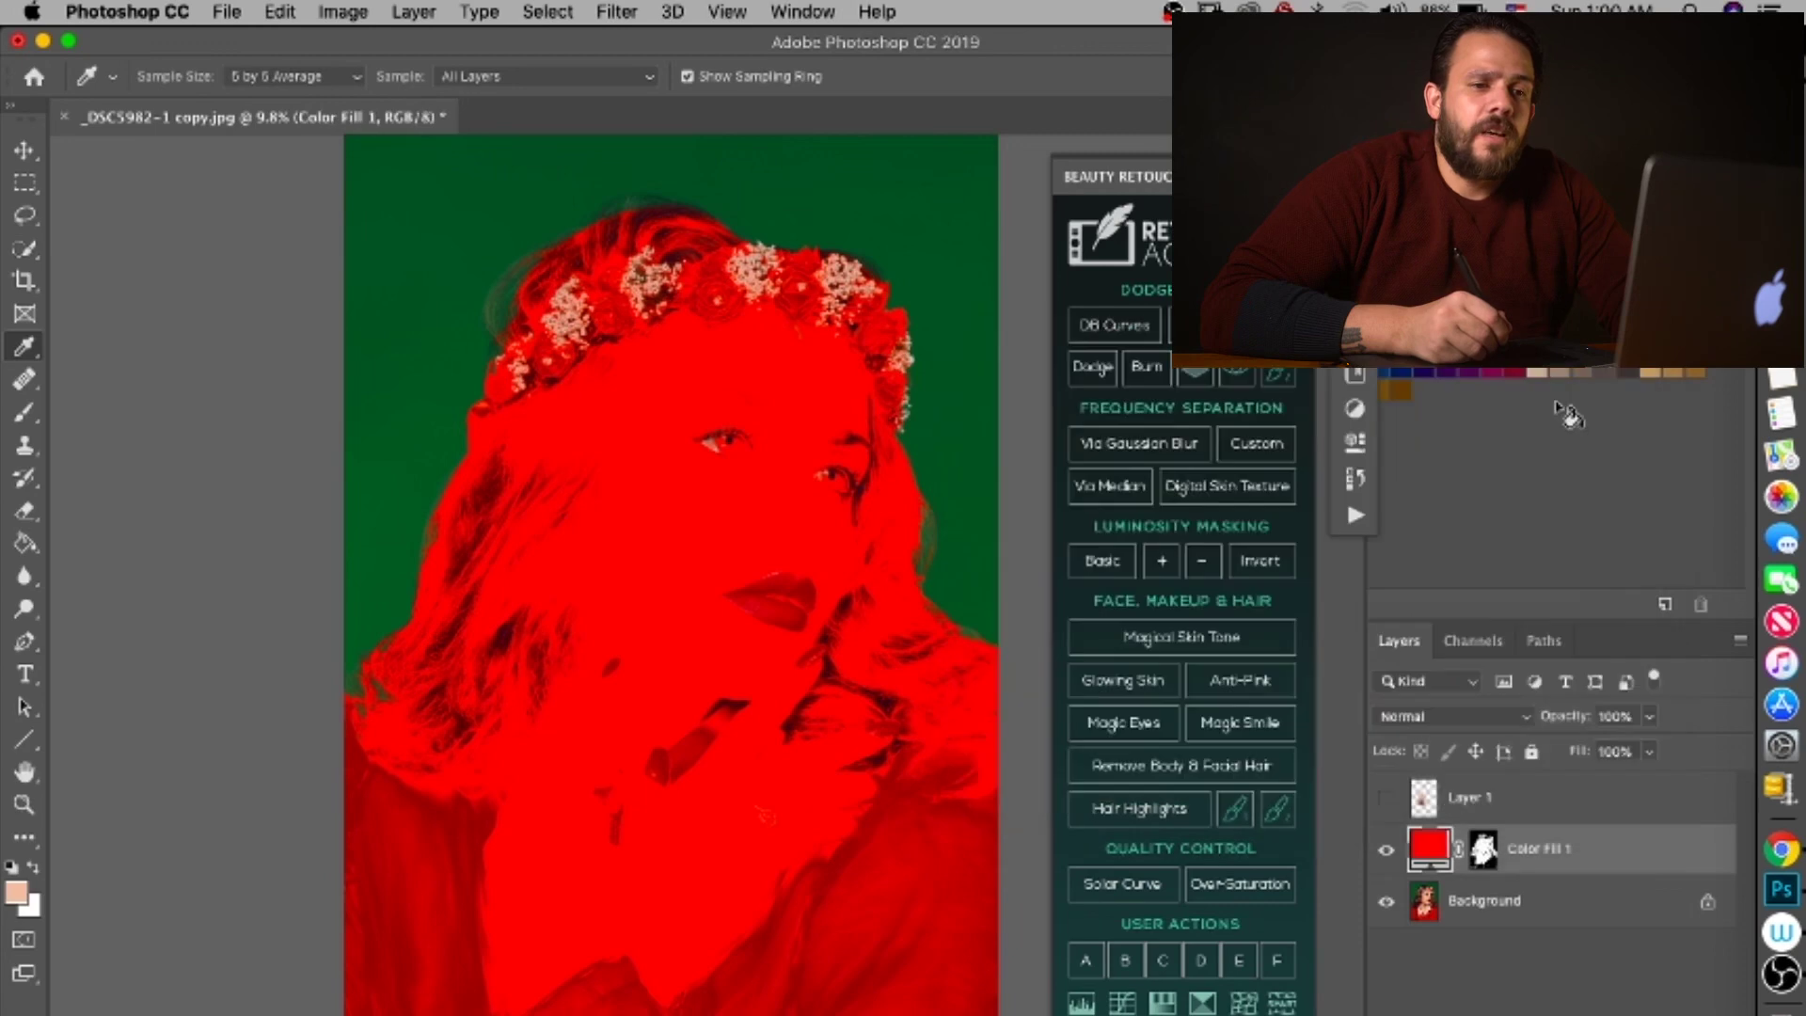
Step: Set the red fill layer's blend mode to Linear Light and its fill to 4%
left_click(1471, 723)
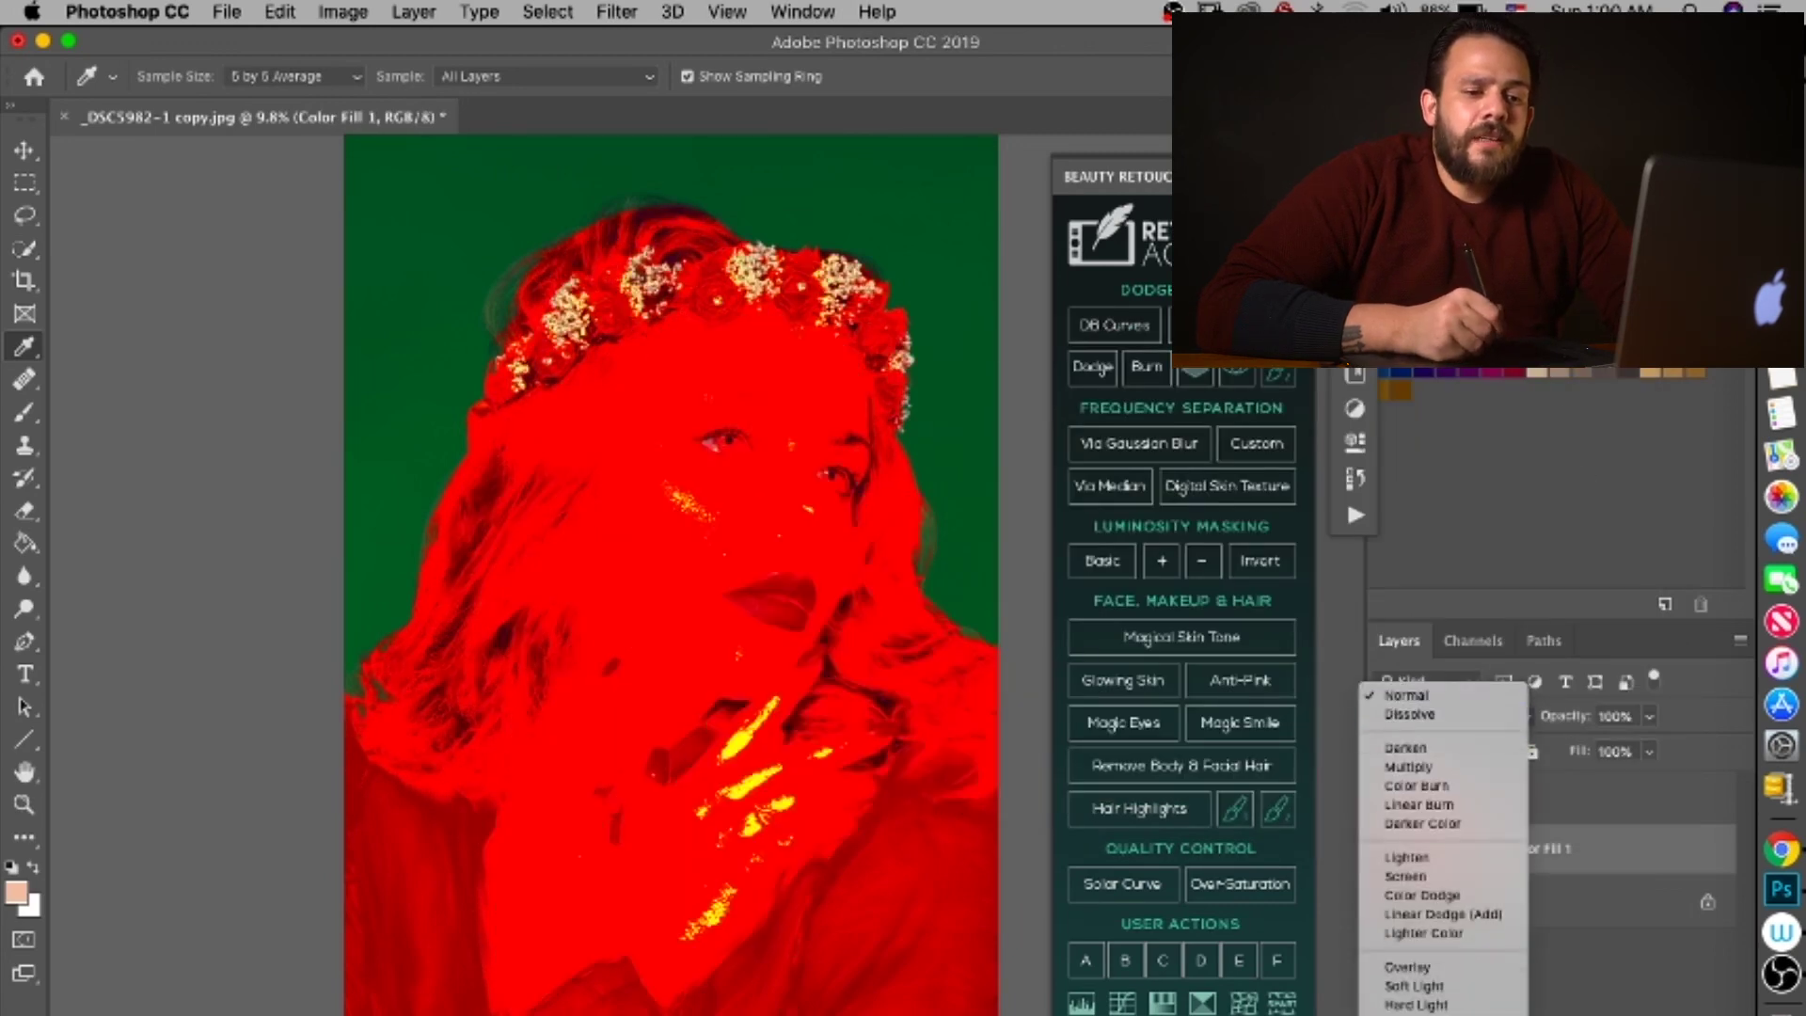
key("Return")
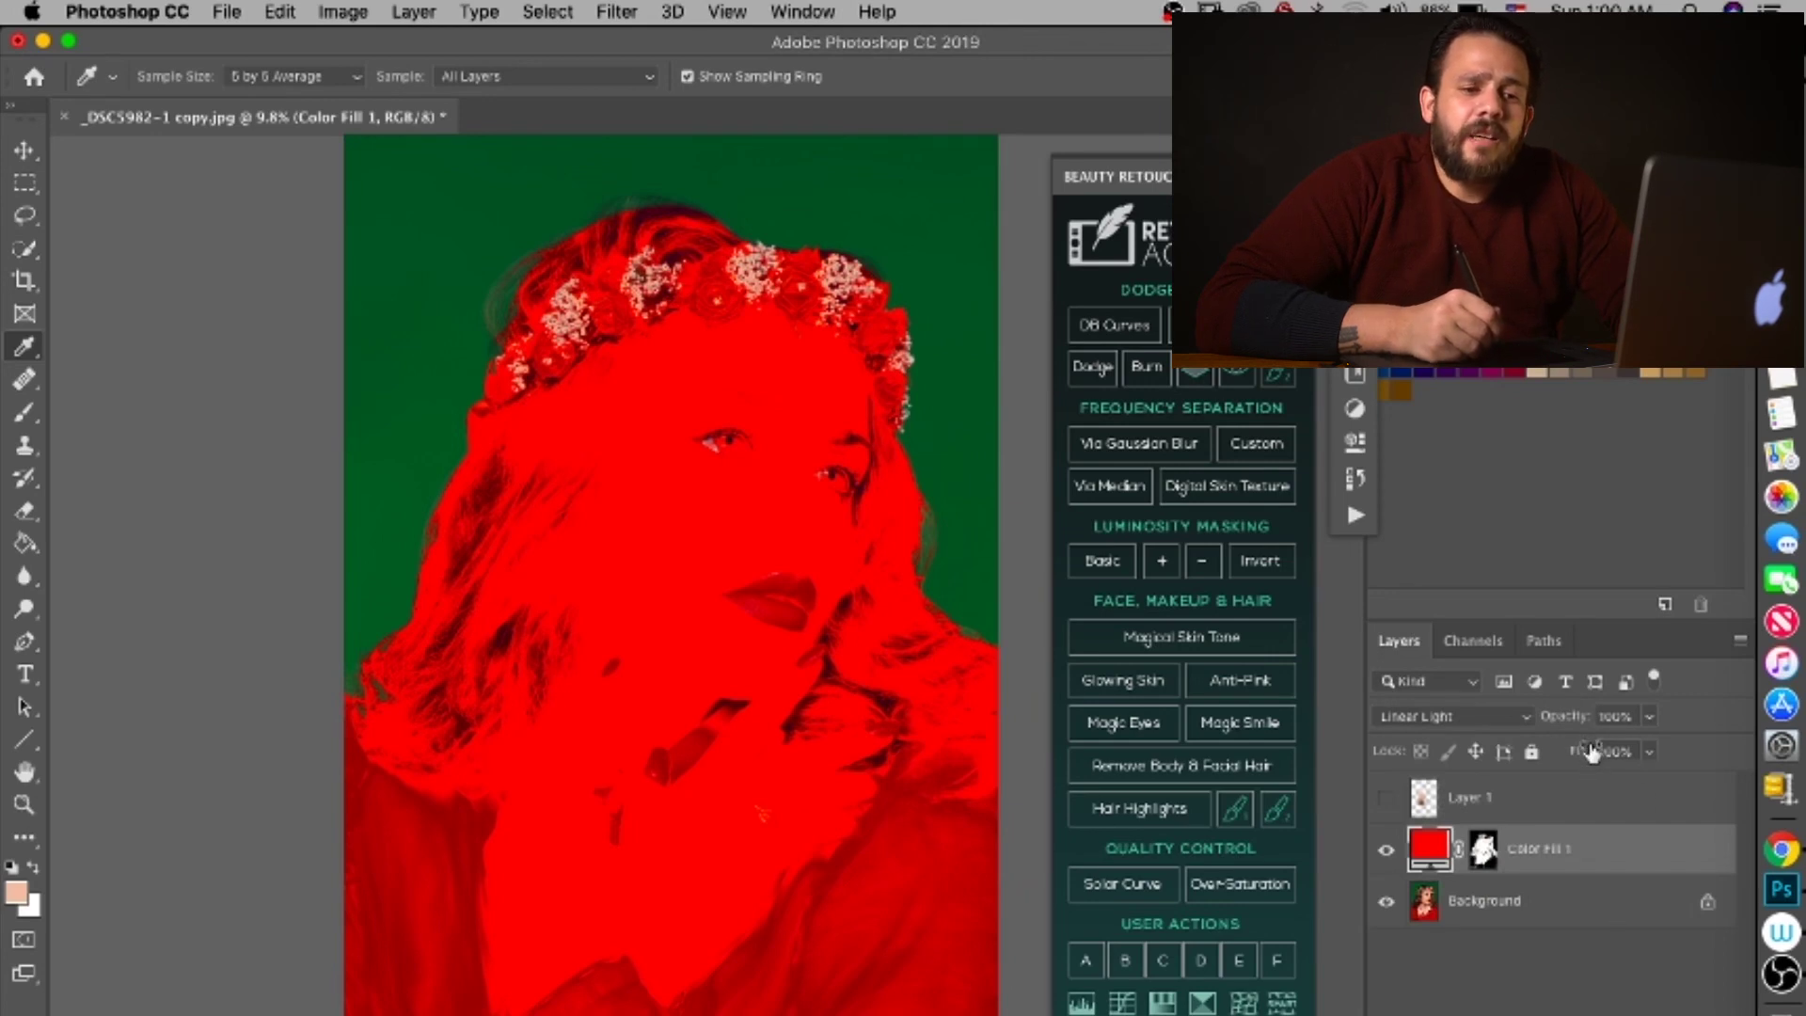
left_click_drag(1592, 760, 1487, 764)
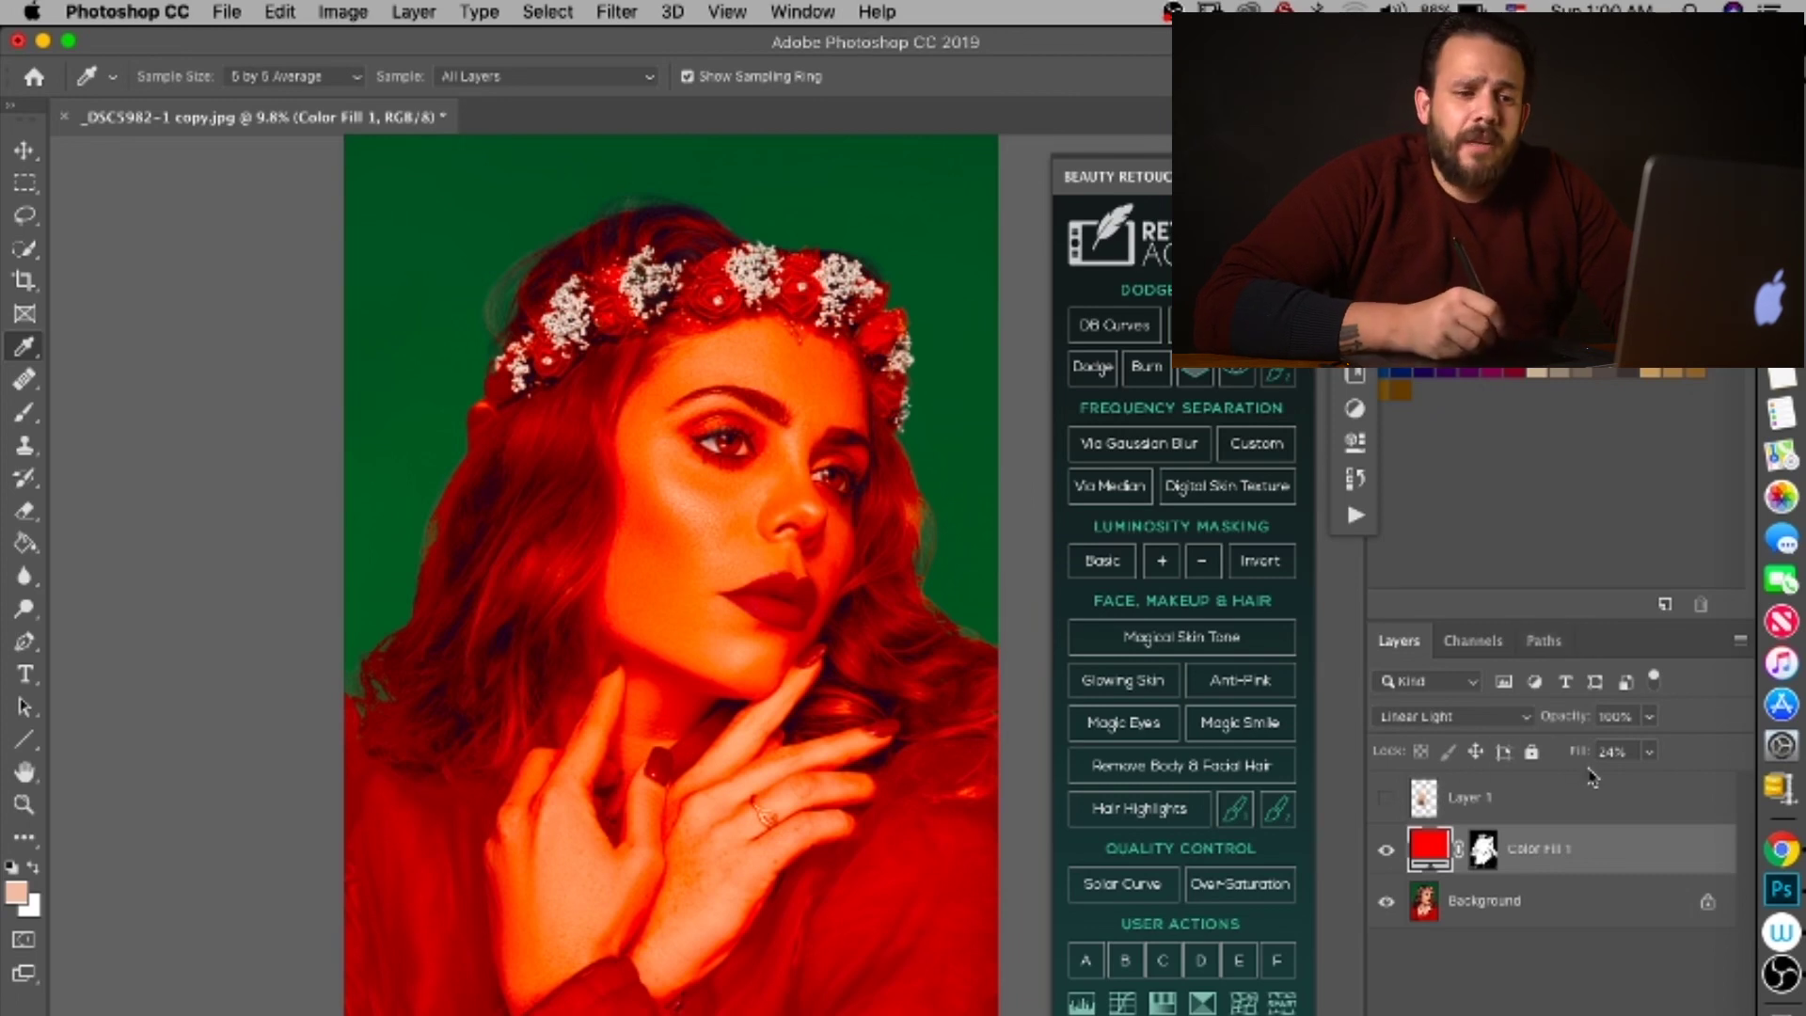
left_click_drag(1574, 753, 1554, 752)
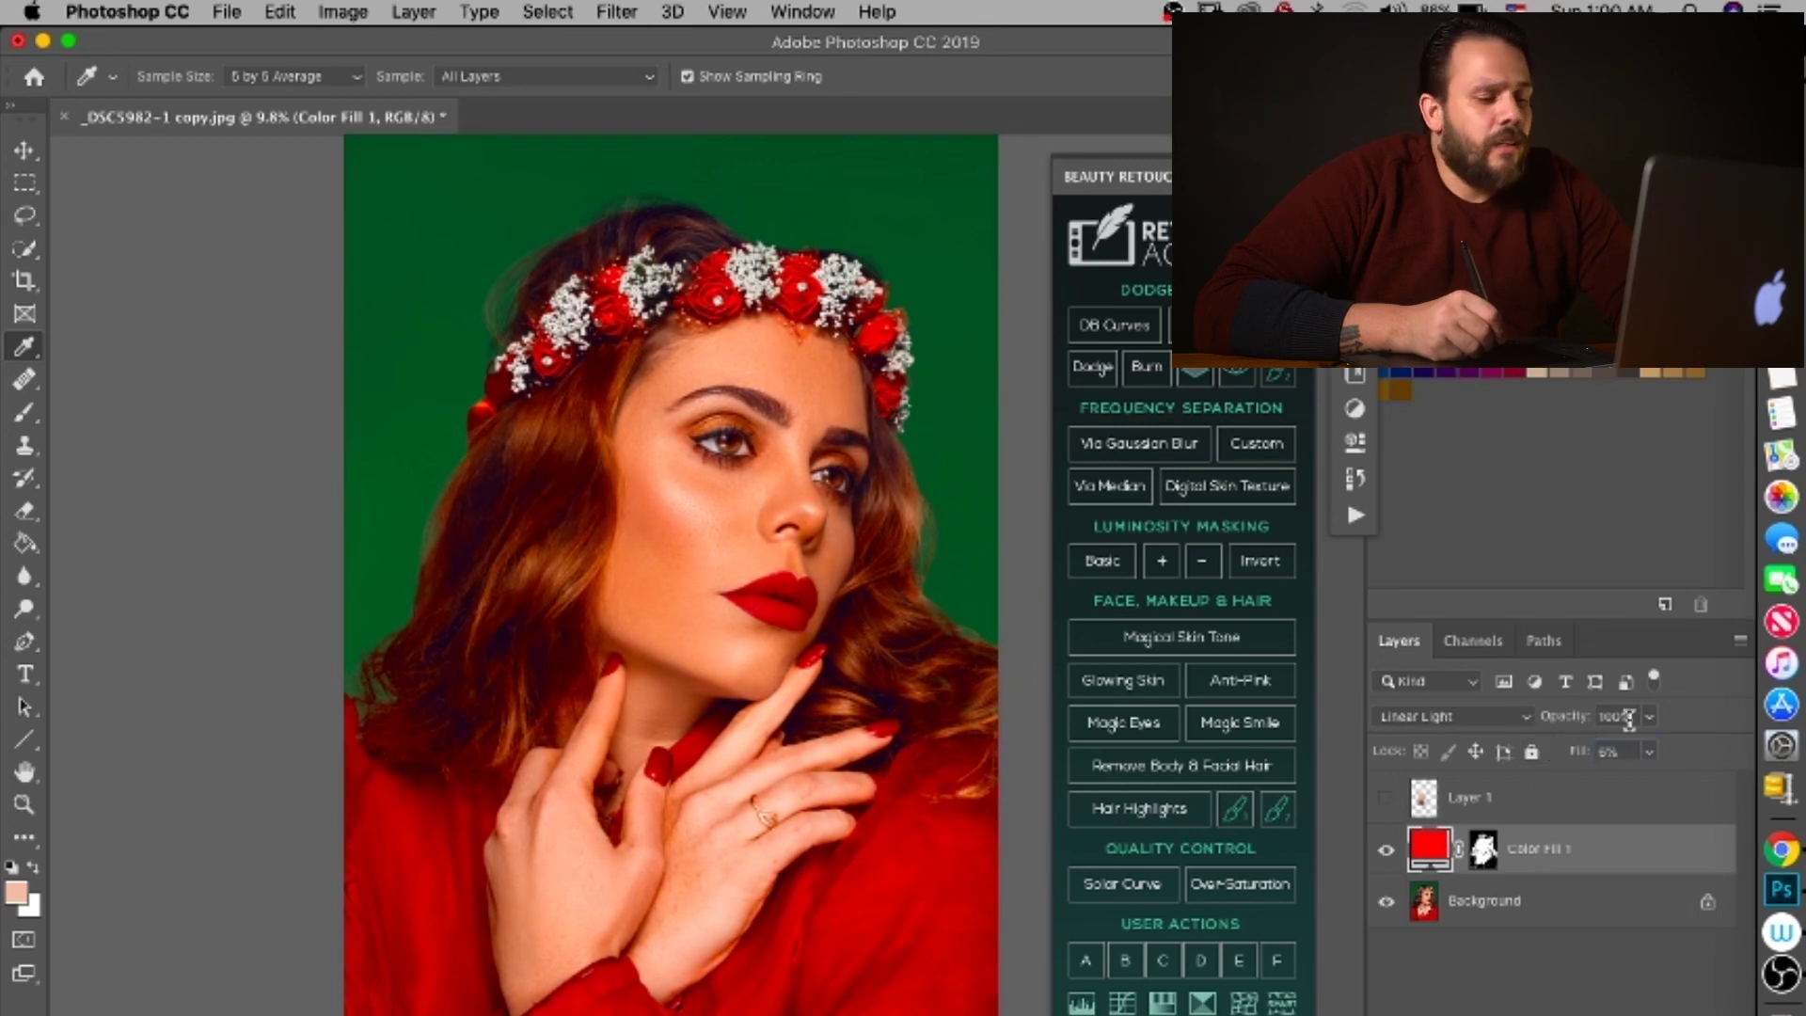
left_click(1614, 751)
type("2")
type("4")
key("Return")
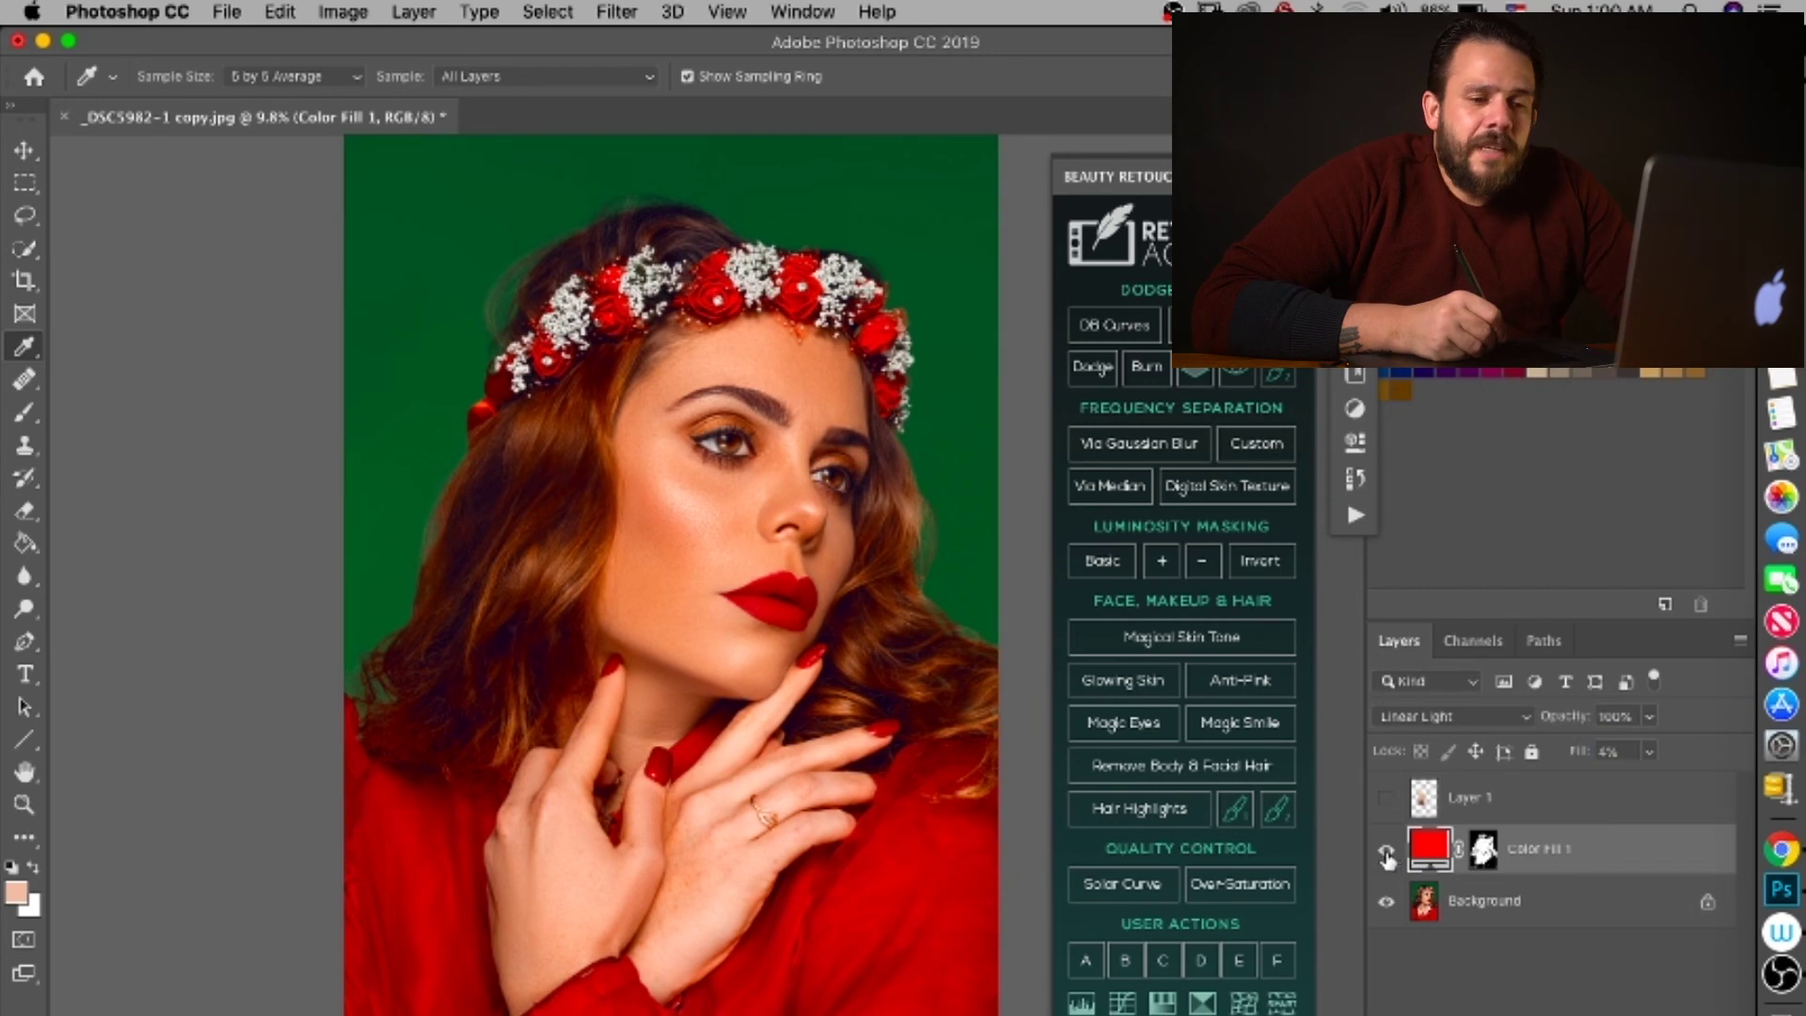
Step: Compare the skin tone on the face with the red fill layer hidden and shown
left_click(1388, 853)
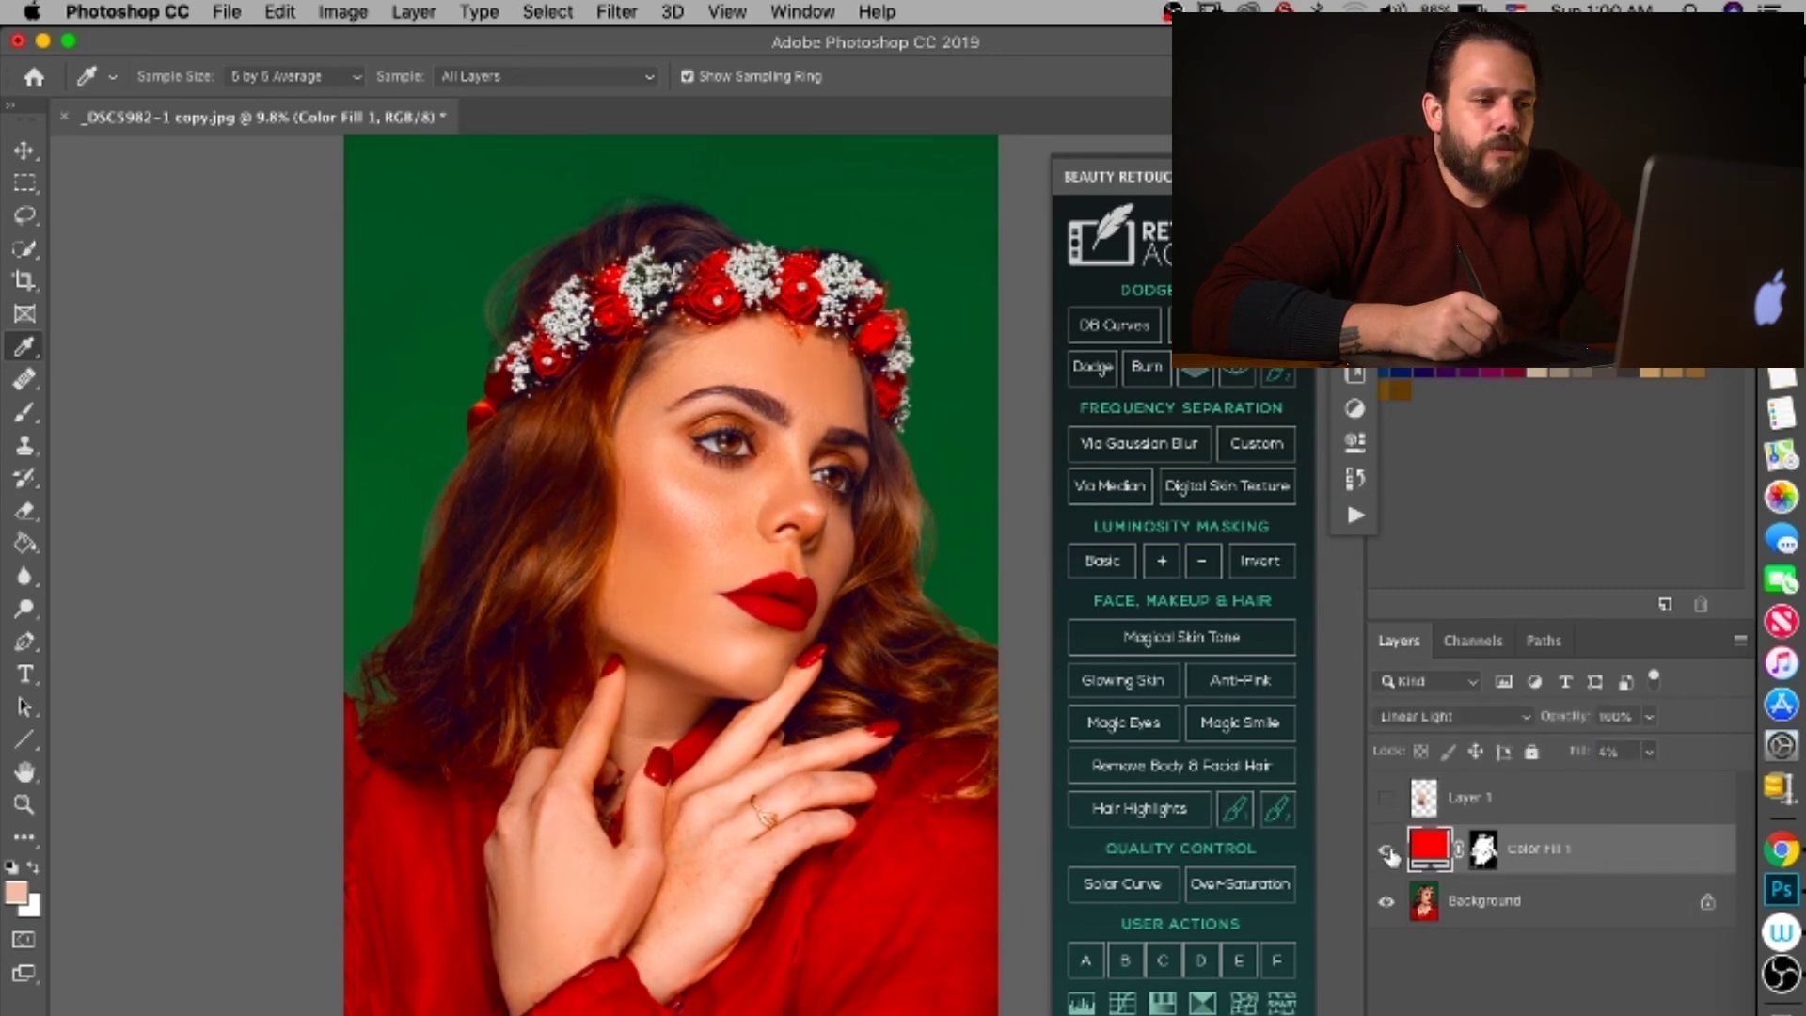
key("ctrl+space")
left_click_drag(708, 521, 717, 691)
left_click(1387, 851)
left_click(1389, 851)
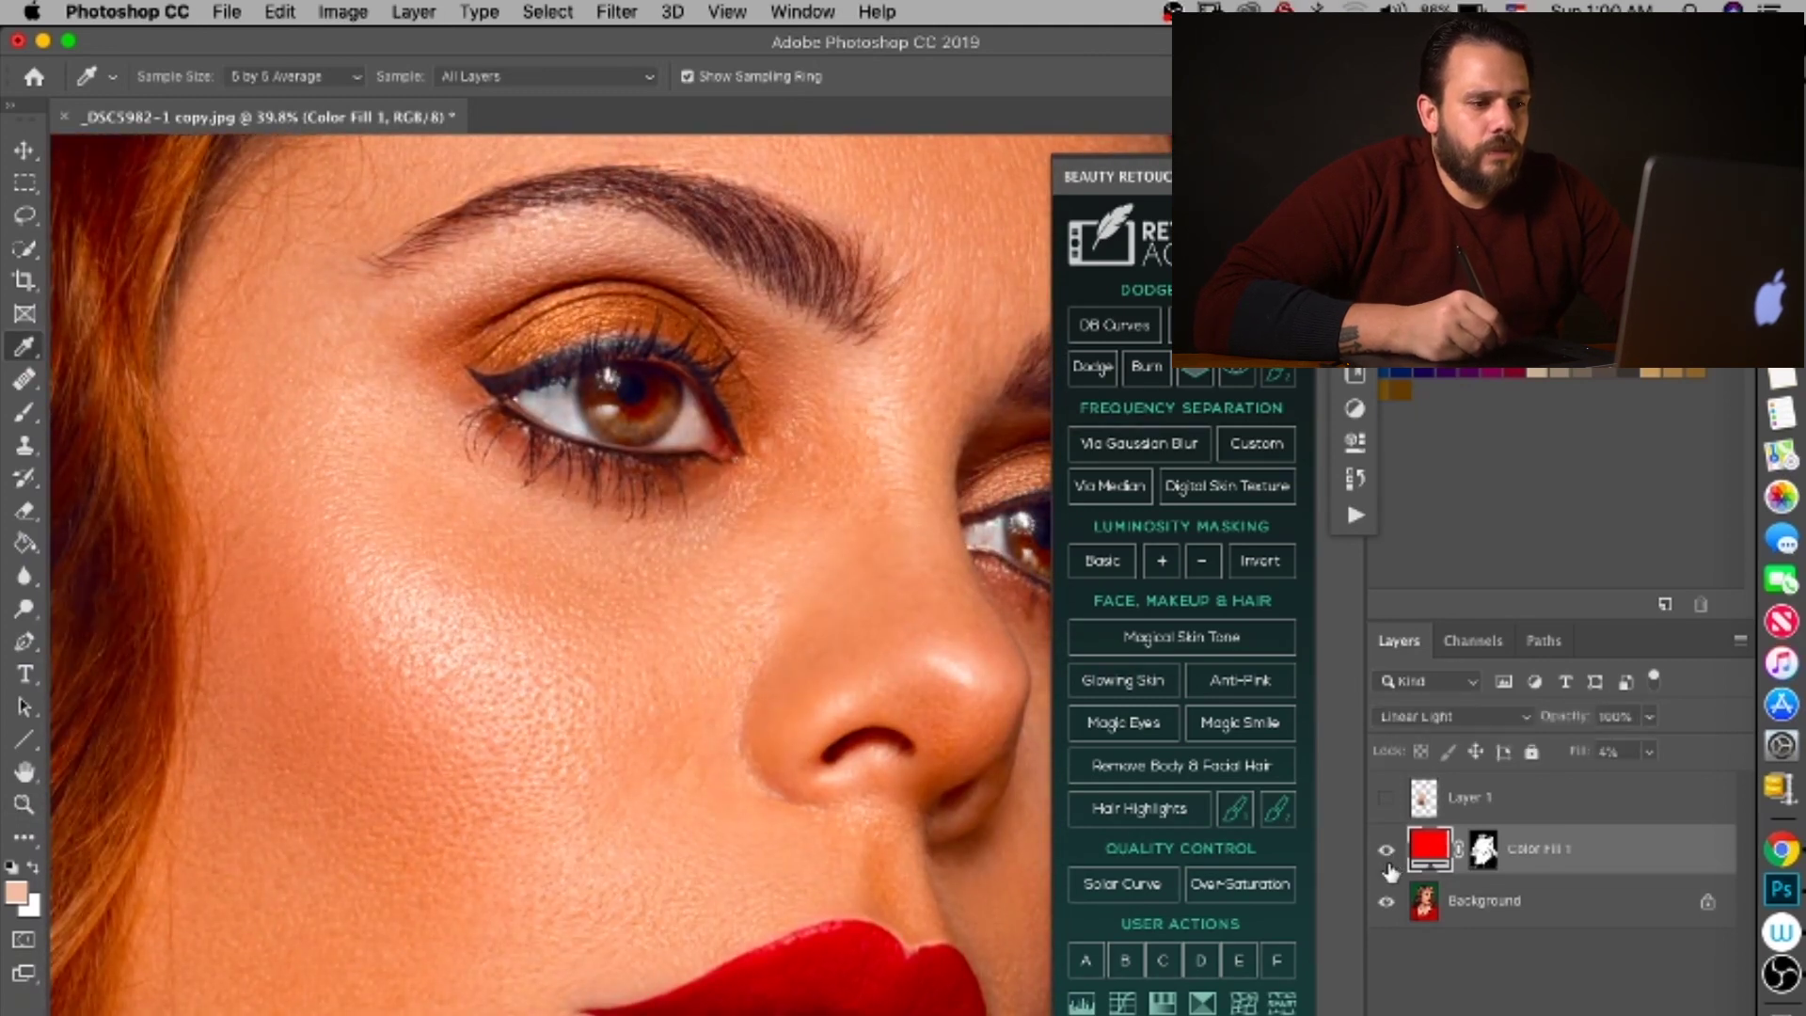
left_click(1387, 851)
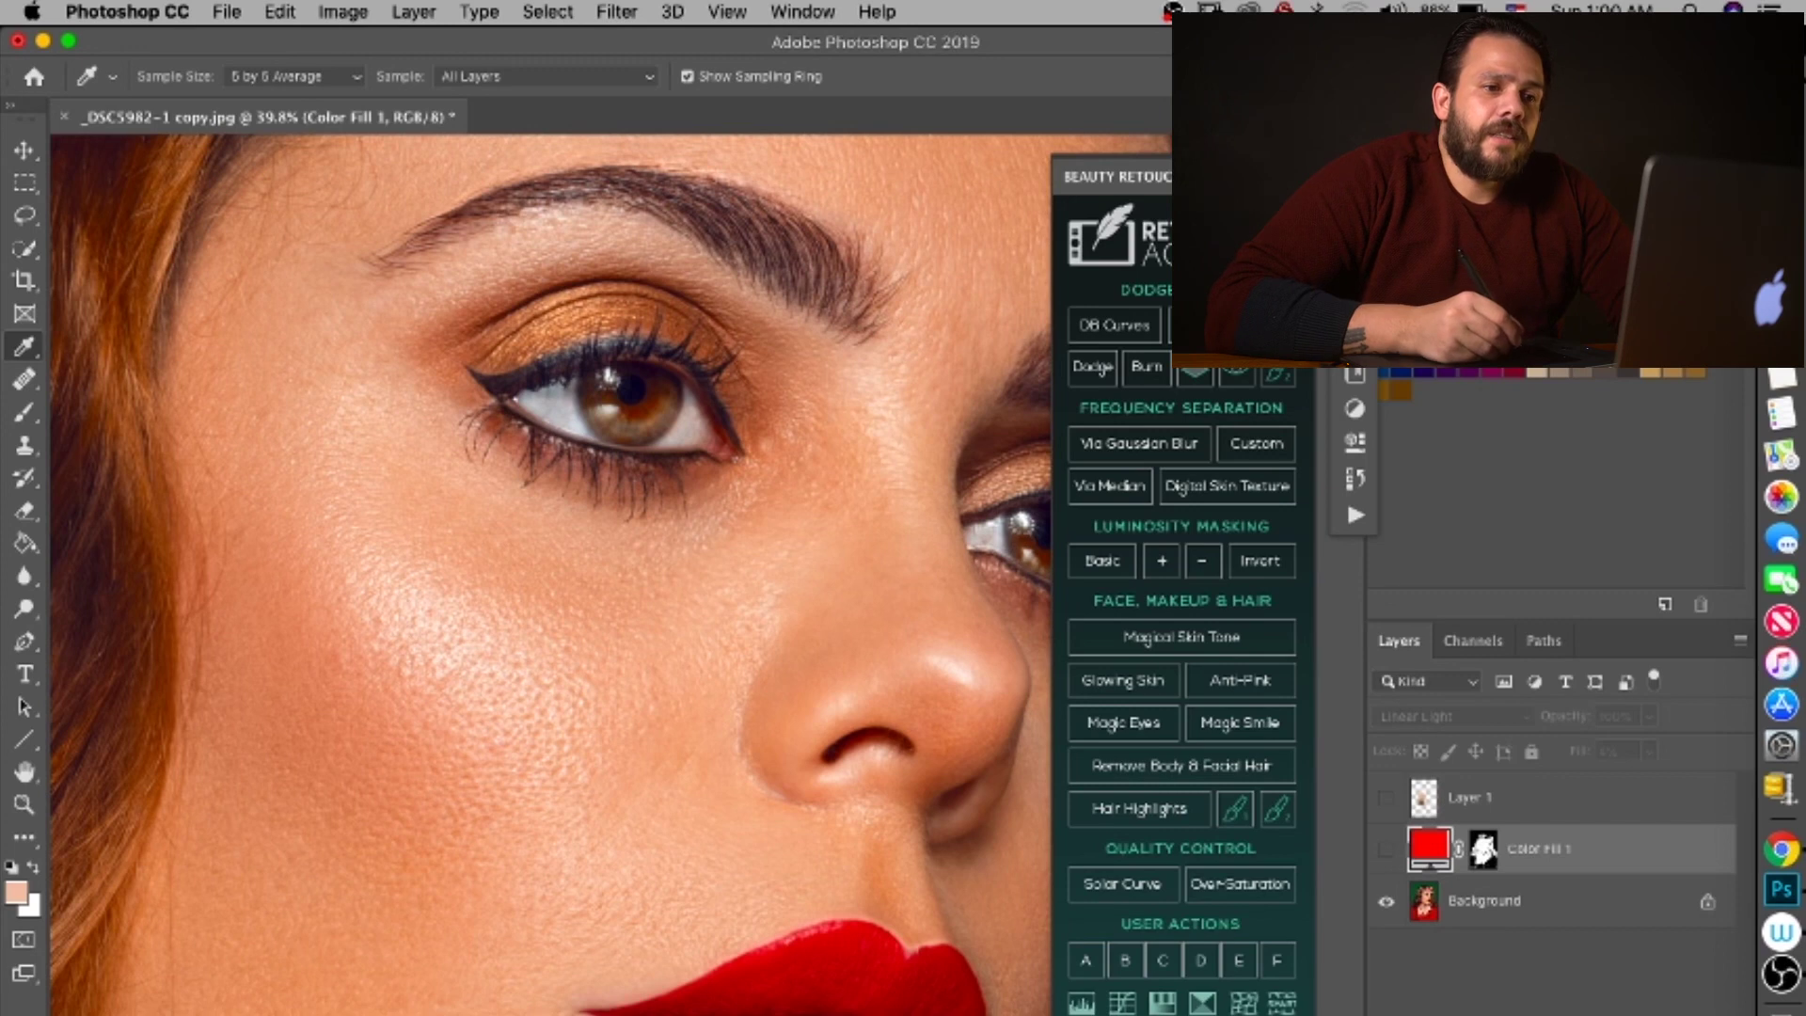
Step: Close the Beauty Retouch panel covering the image and examine the eyes, nose and cheek with and without the red fill layer
left_click(1355, 339)
left_click(1387, 852)
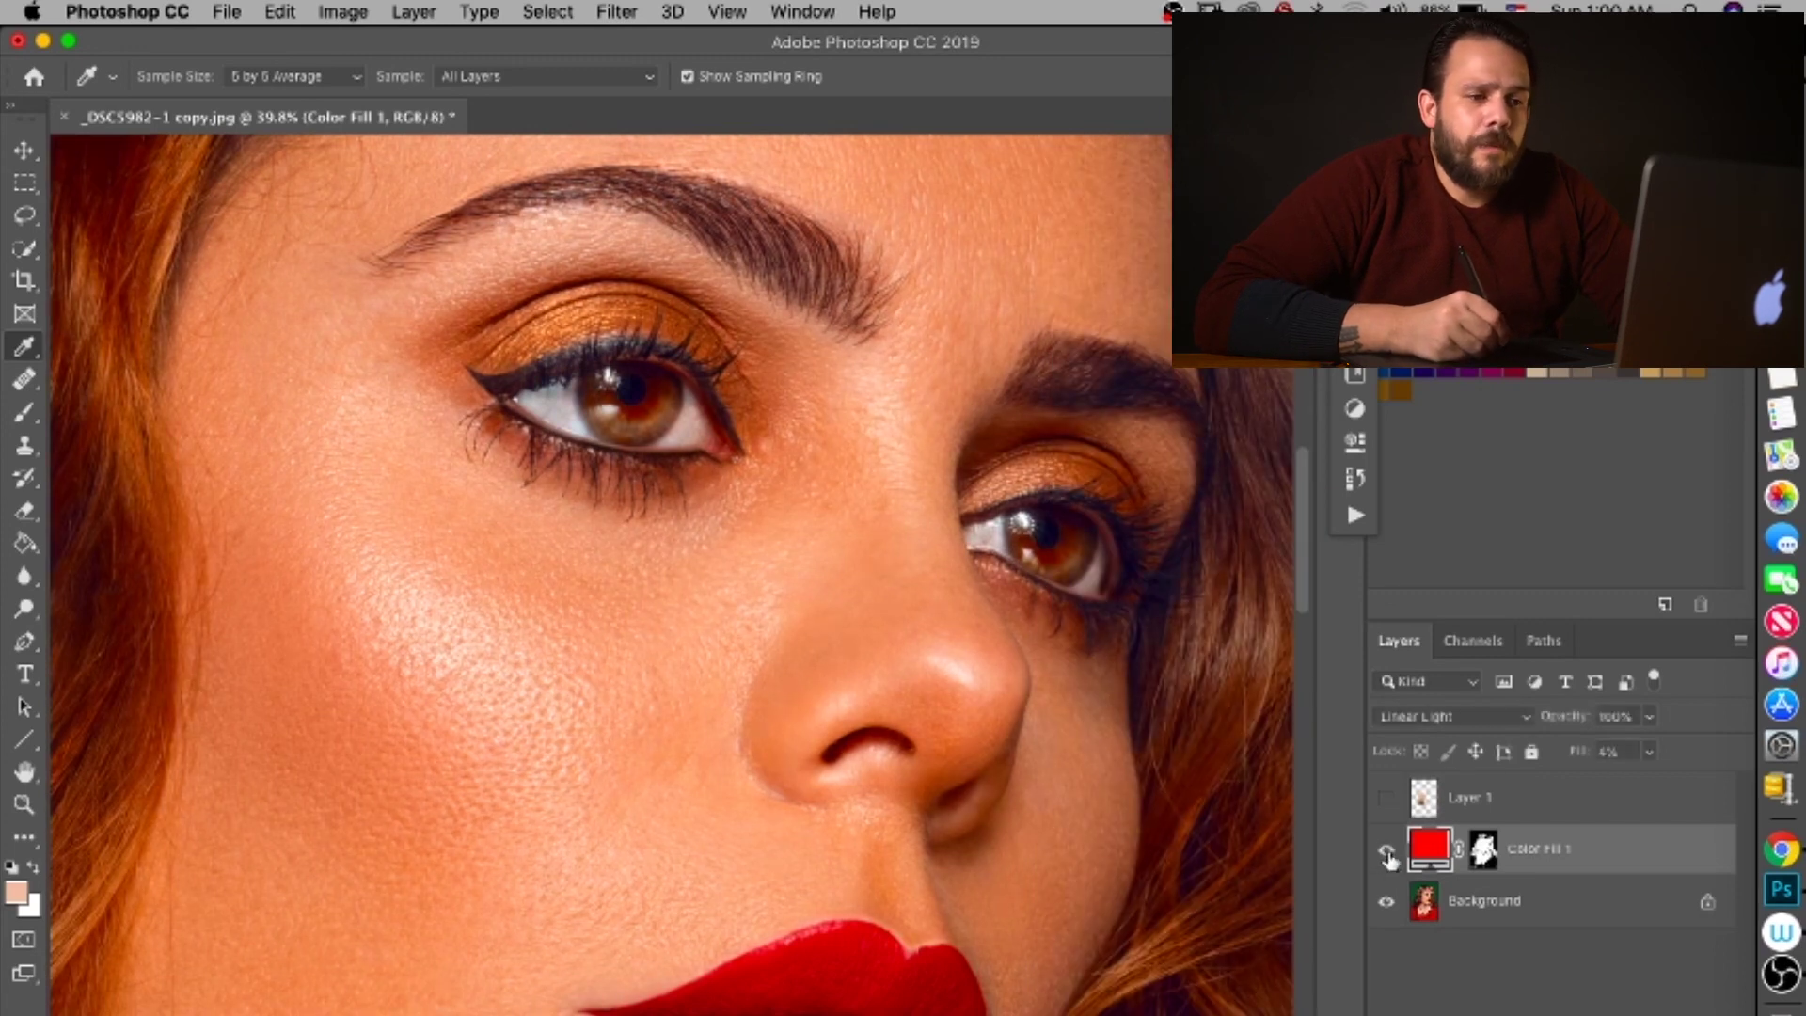
left_click(1389, 864)
left_click(1390, 863)
left_click(1389, 863)
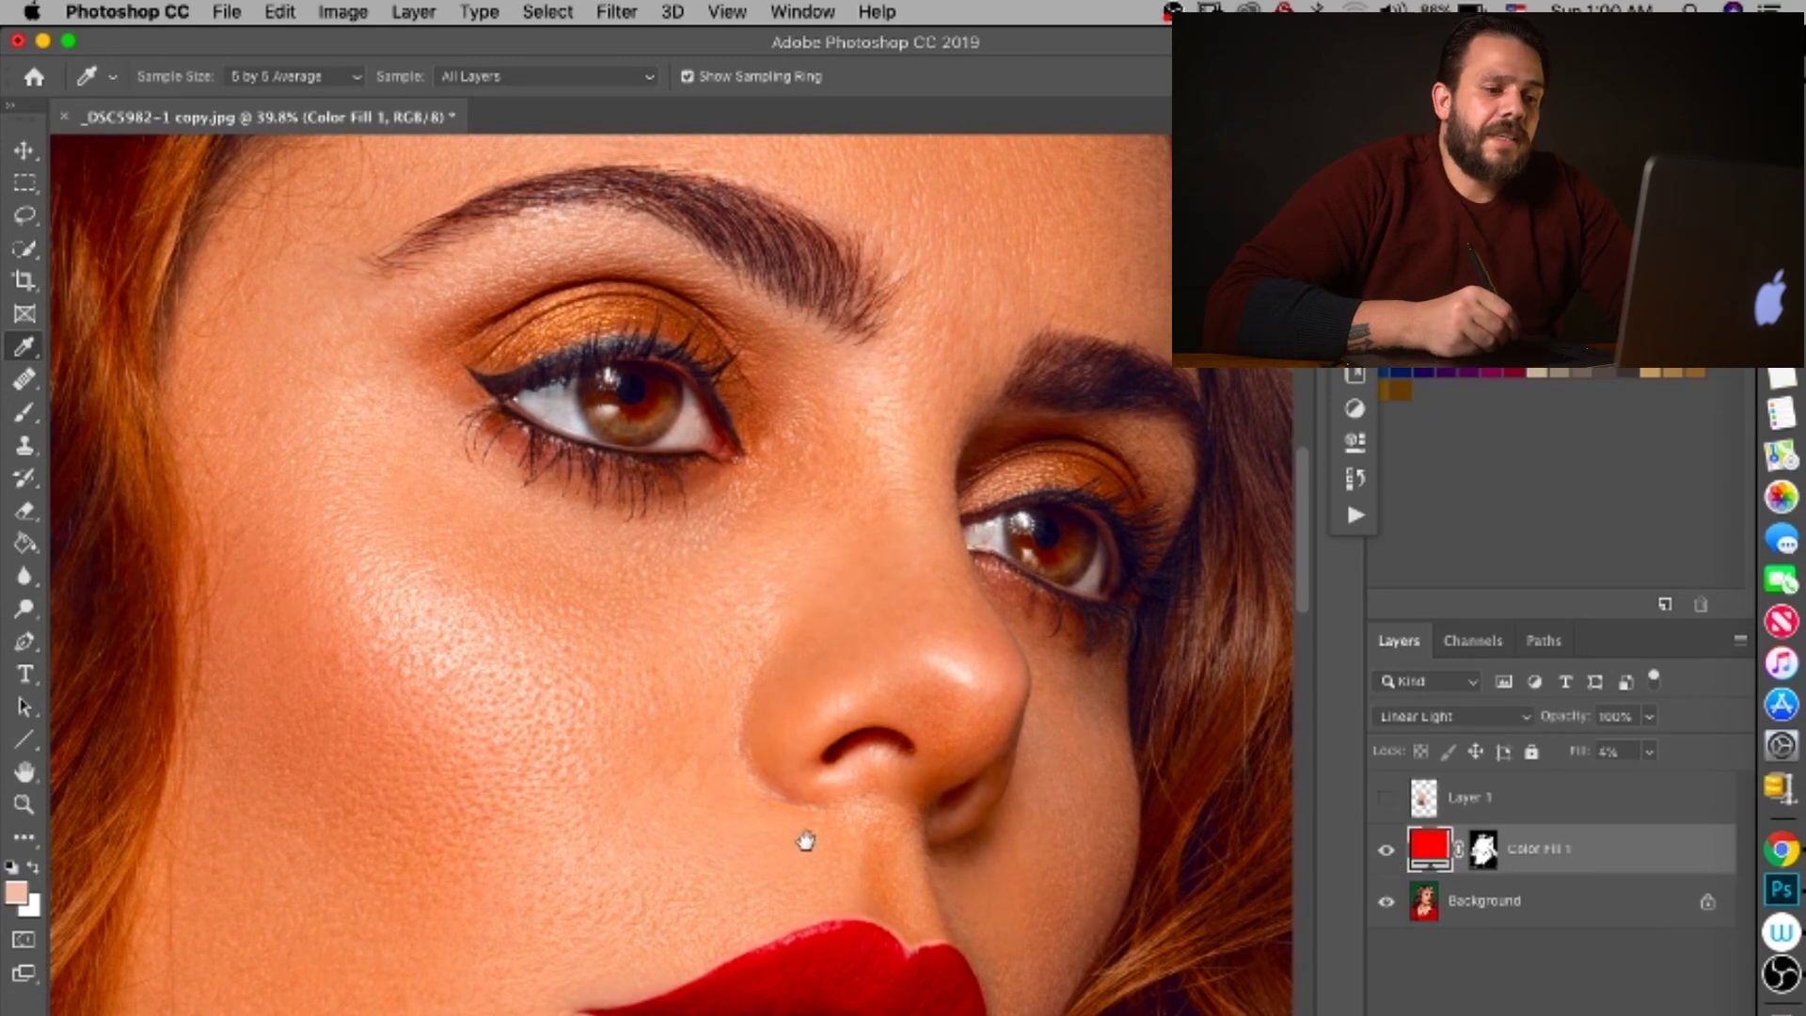
key("z")
left_click_drag(846, 818, 743, 724)
key("i")
key("super+0")
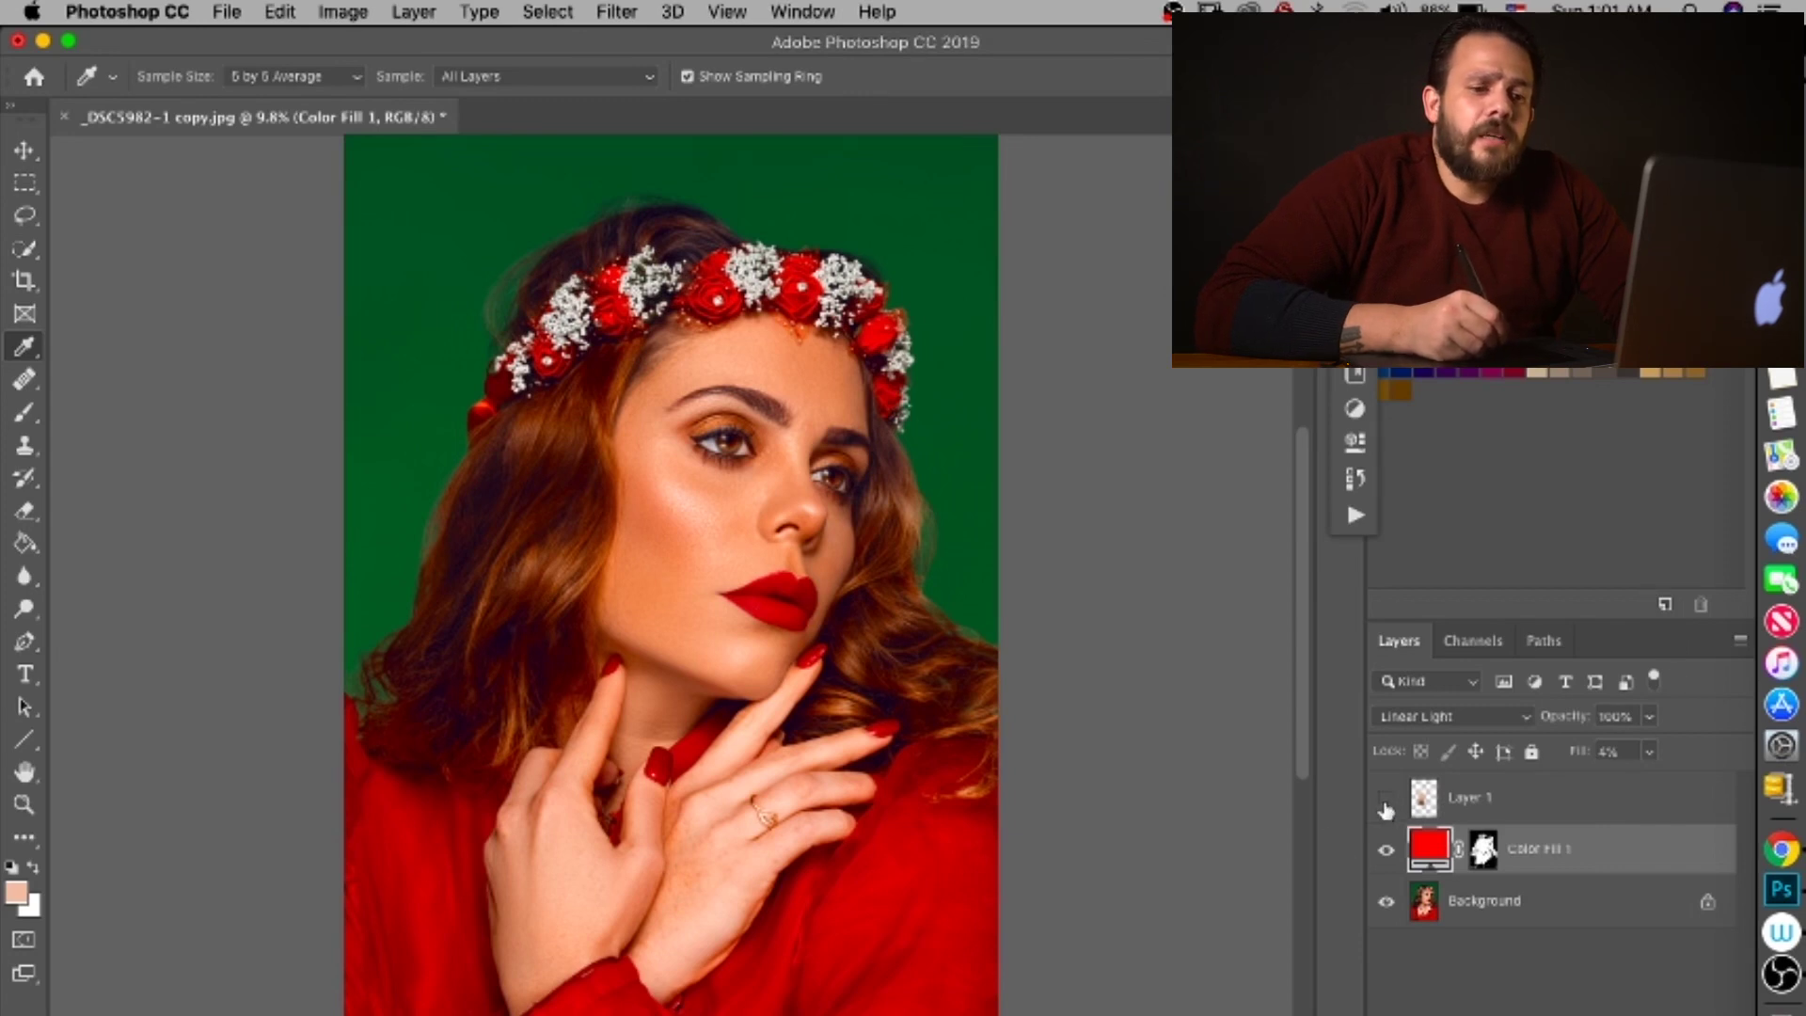
Step: Show the skin swatch chart on Layer 1 and recolour the fill layer from its 218, 171, 145 swatch with saturation raised to 49%
left_click(1385, 798)
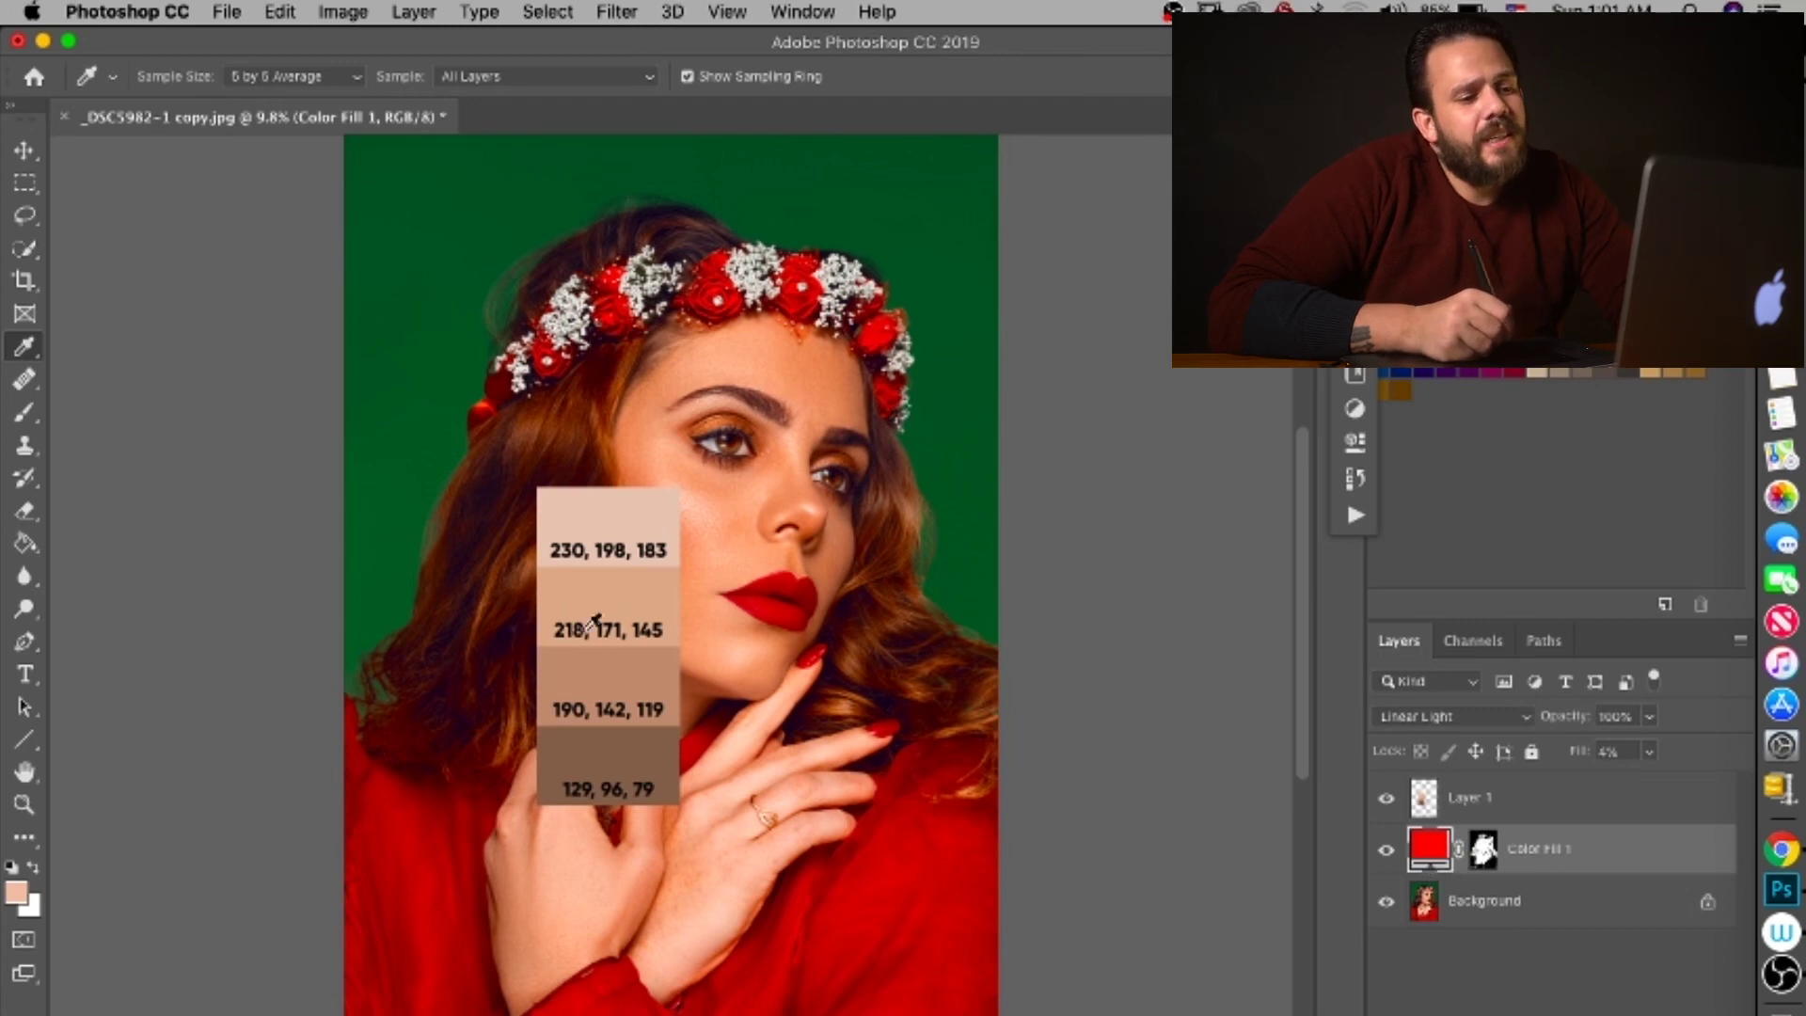
double_click(1430, 842)
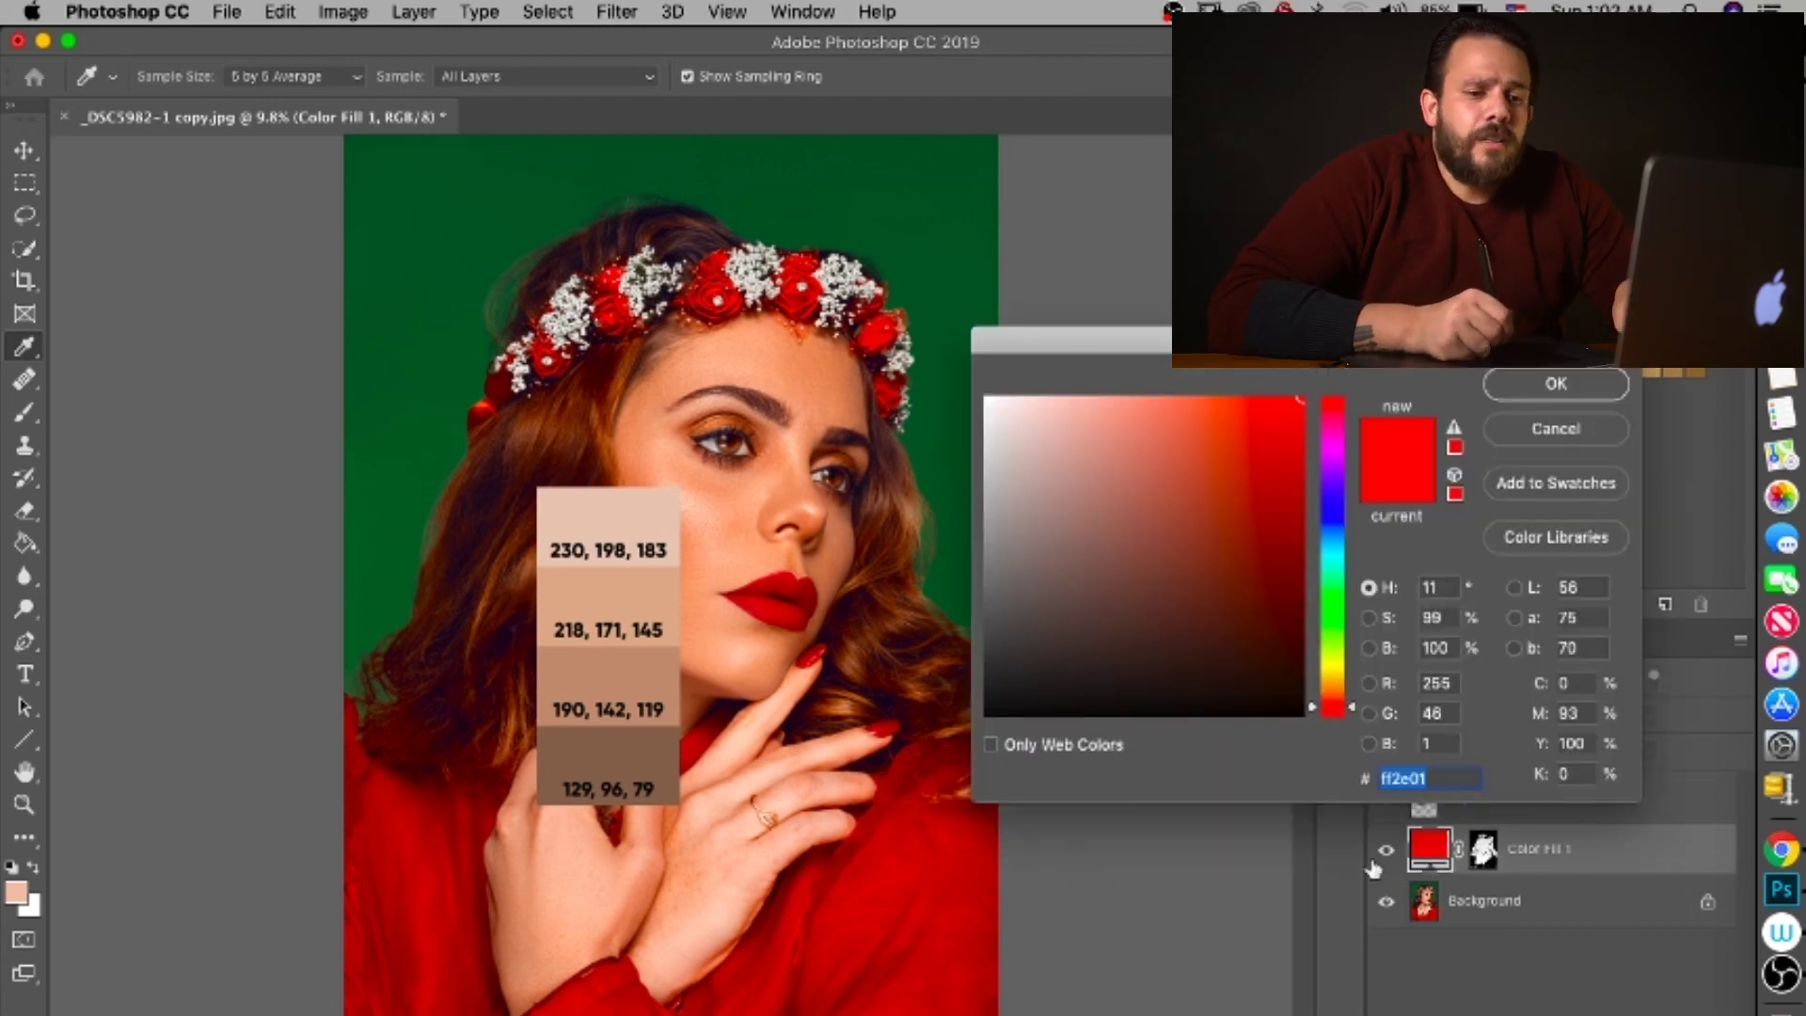
left_click(615, 583)
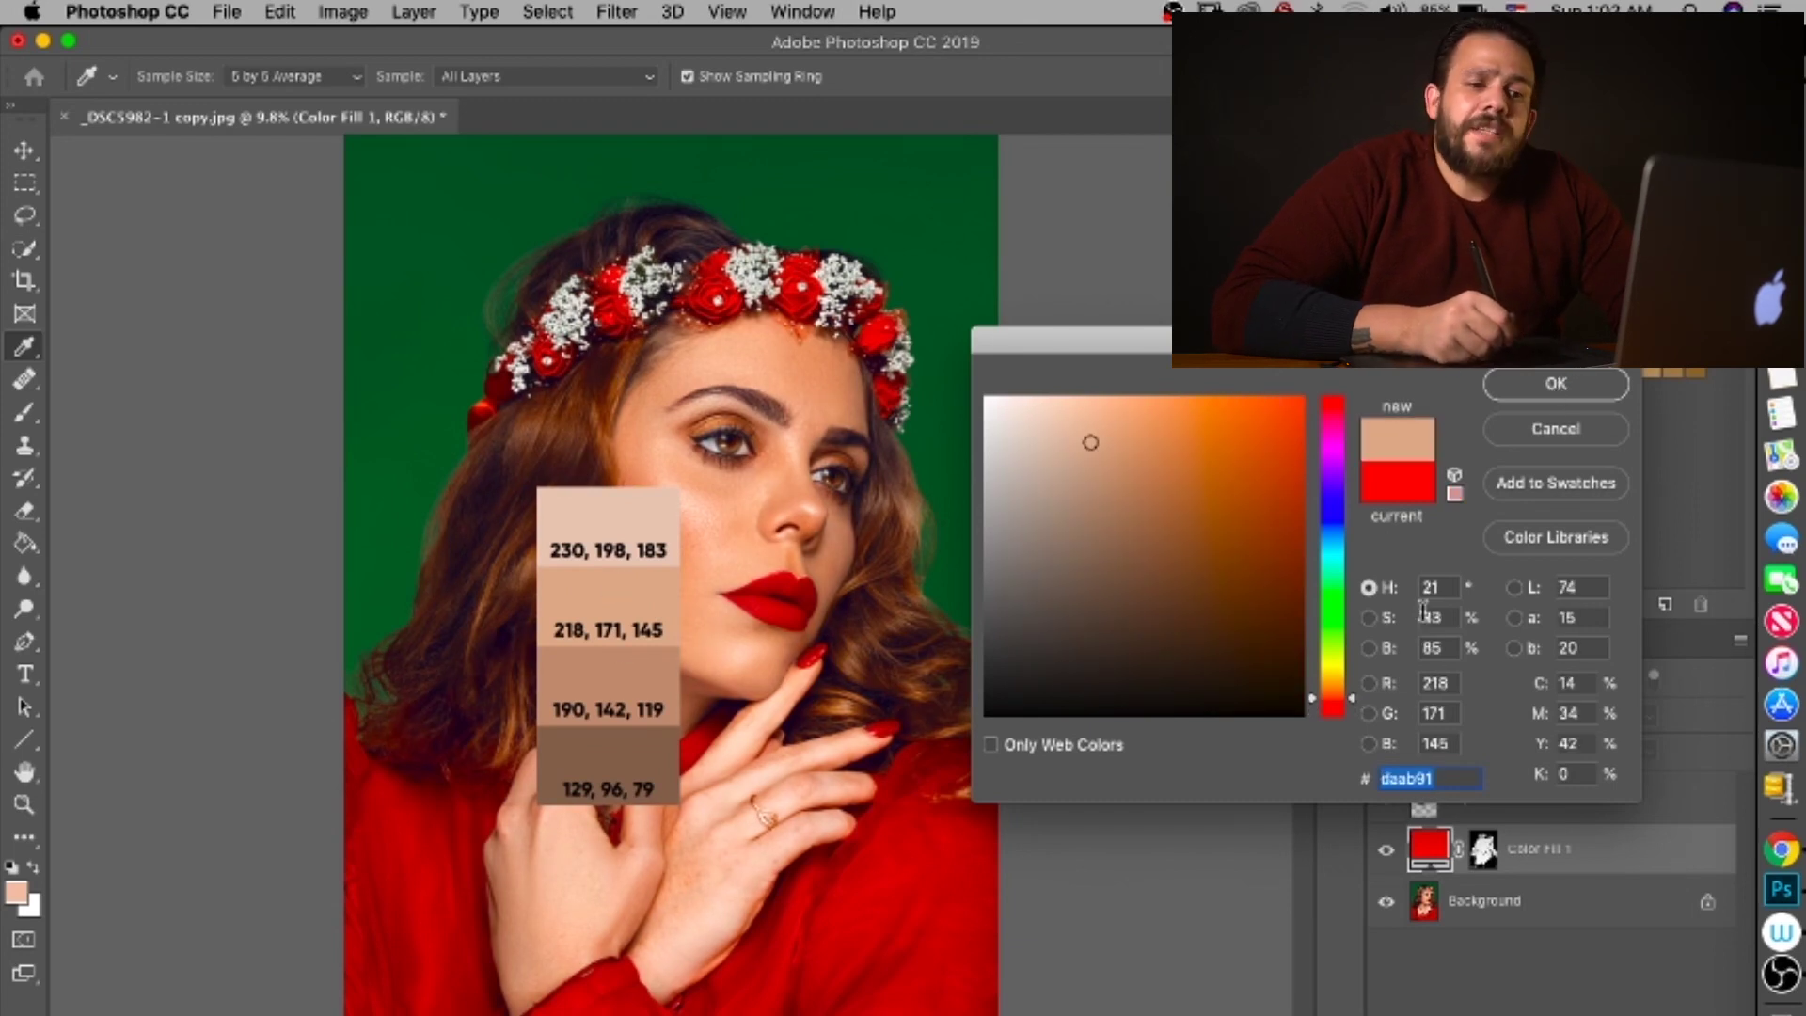
left_click(1369, 621)
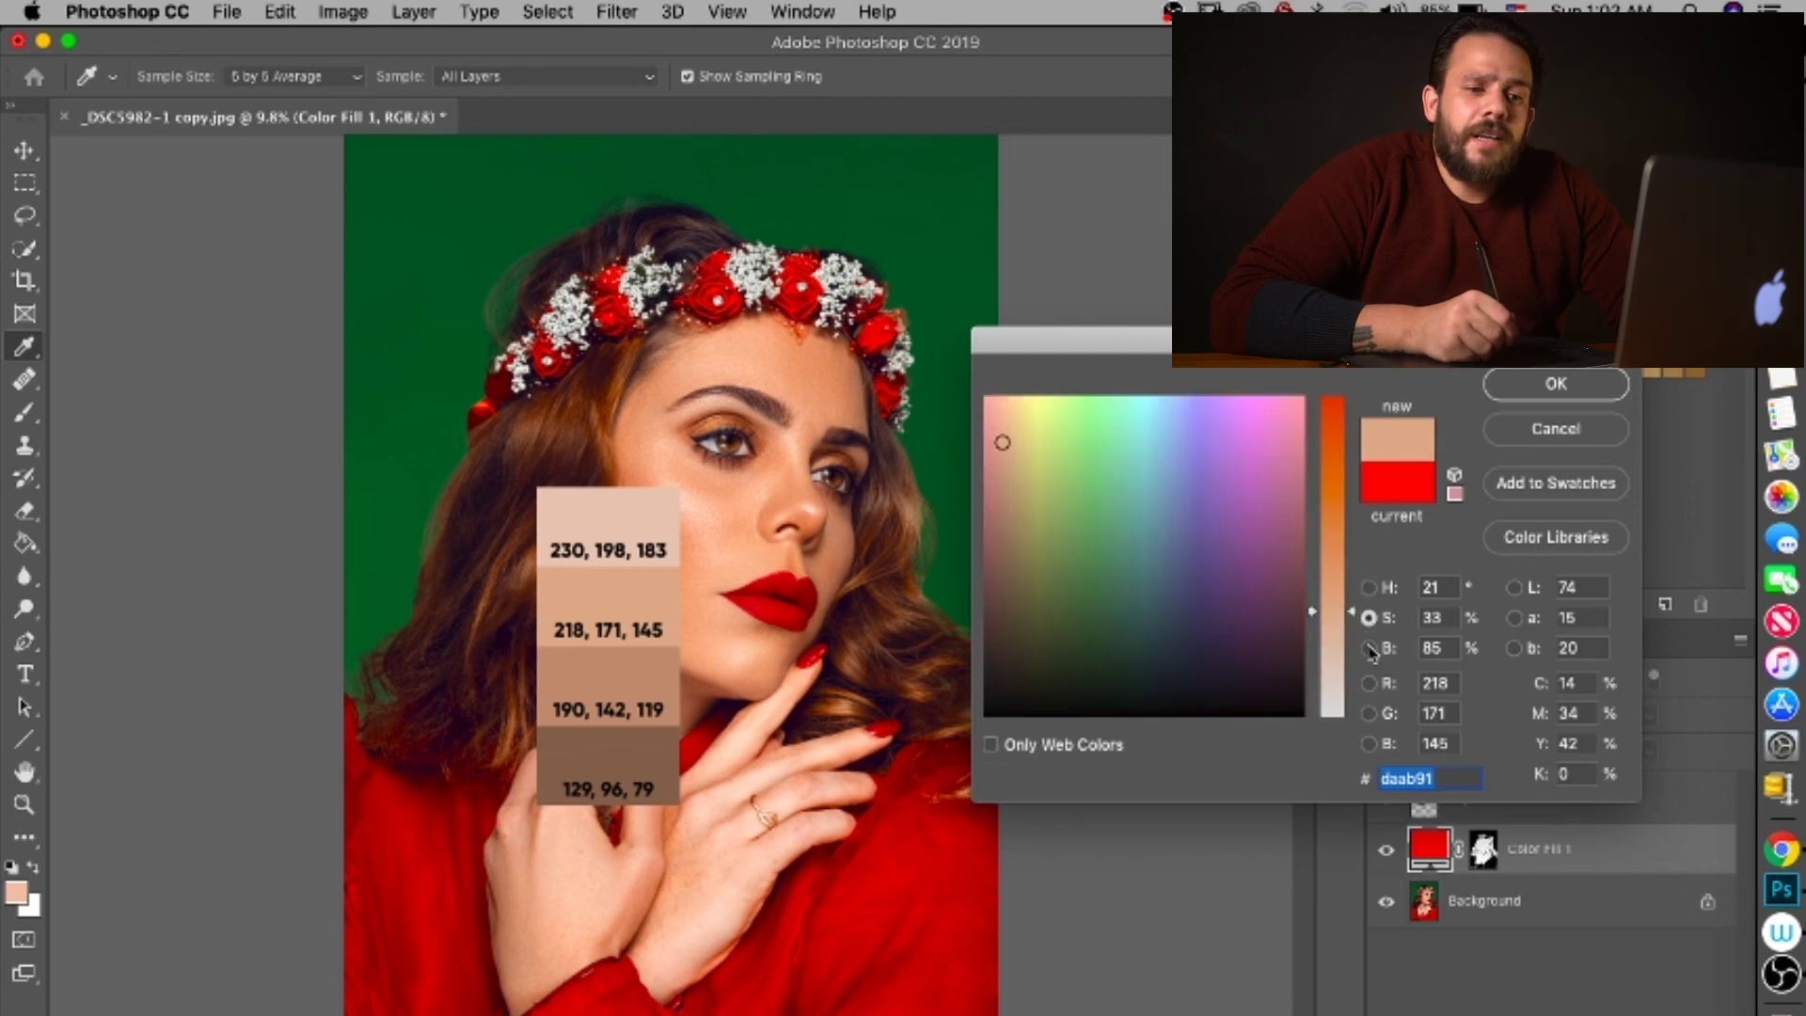
left_click_drag(1352, 638, 1347, 577)
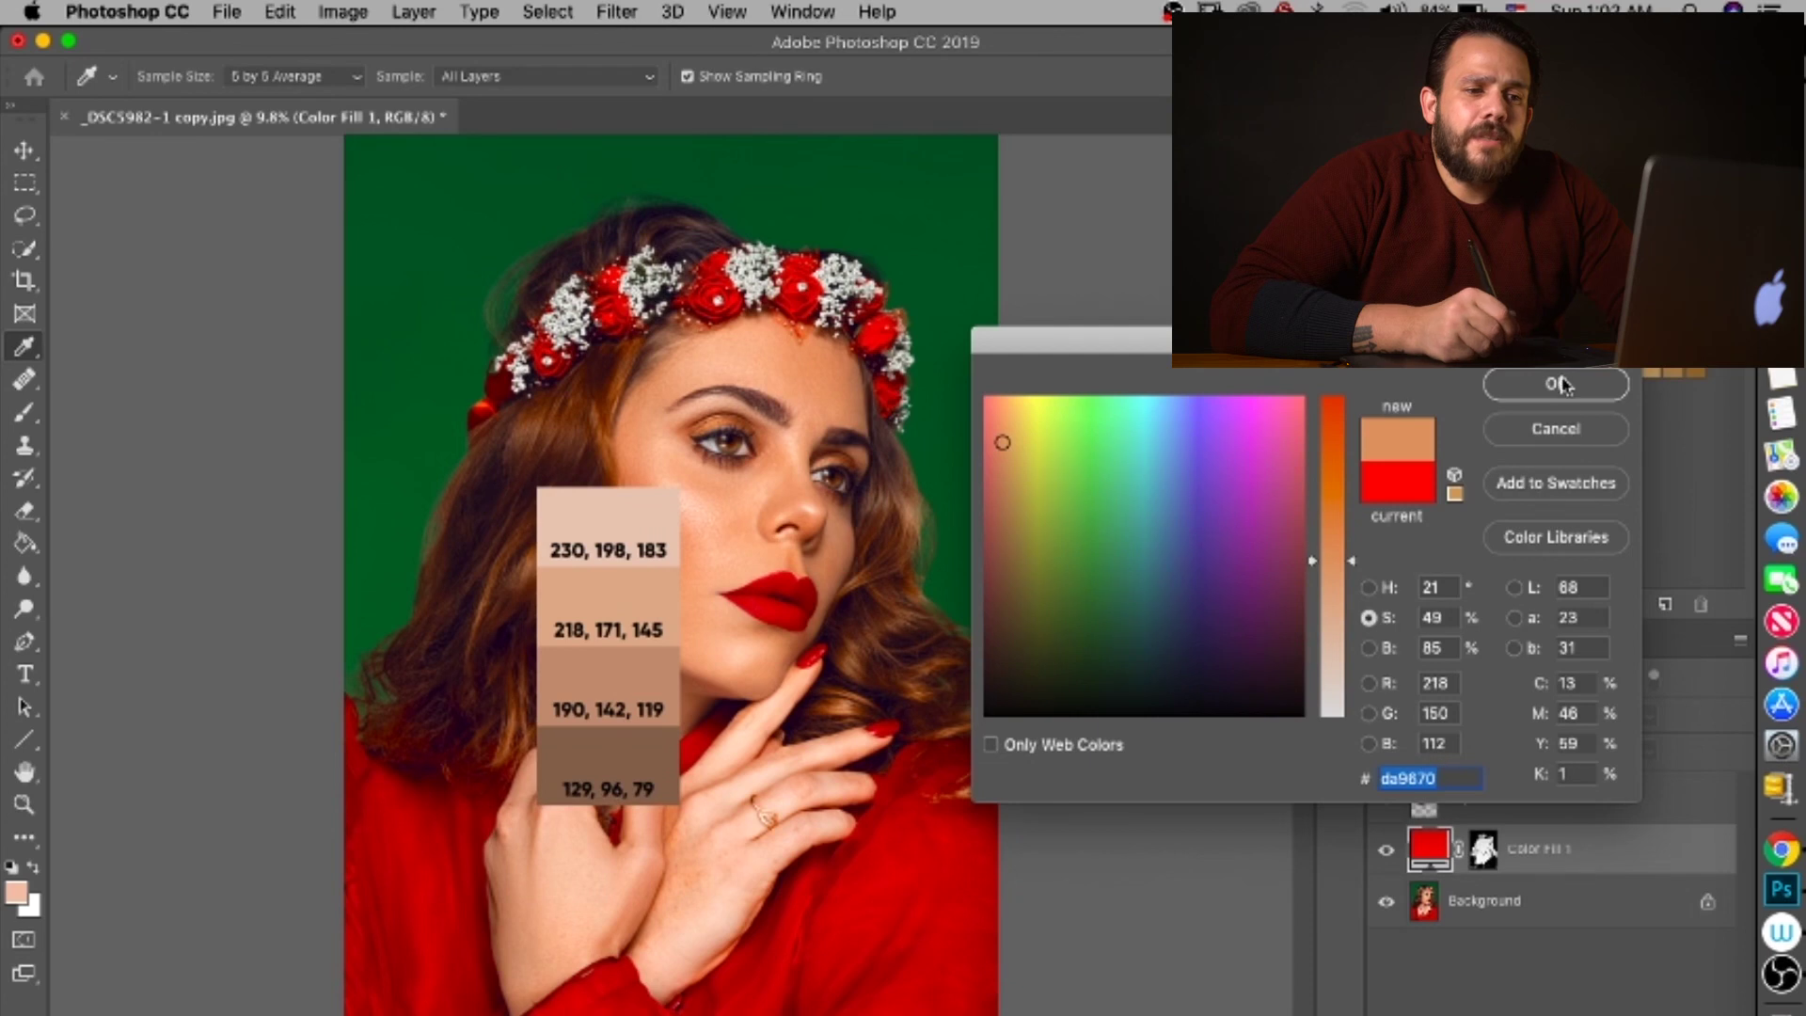
left_click(1554, 385)
Step: Set the recoloured fill layer's fill to 7% and compare the portrait with the layer hidden and shown
mouse_move(1576, 753)
left_mouse_down()
mouse_move(1593, 752)
mouse_move(1575, 749)
left_mouse_up()
key("shift+Up")
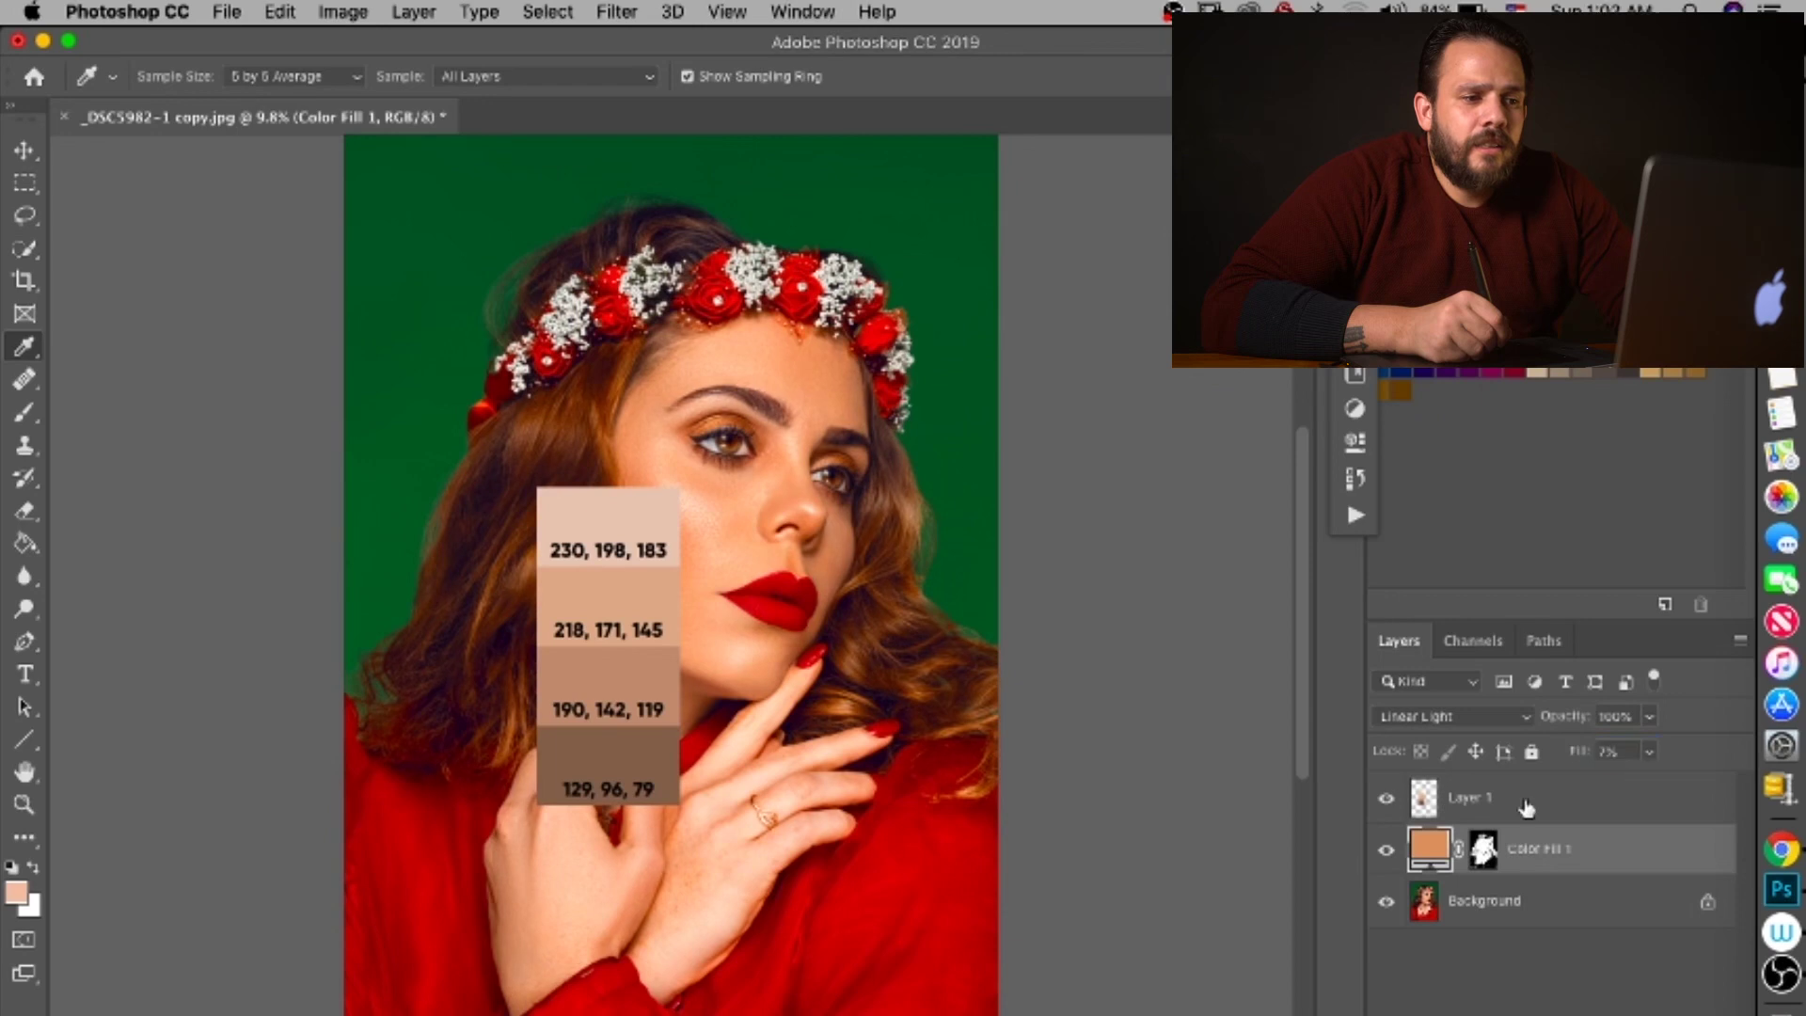
left_click(1388, 855)
left_click(1389, 854)
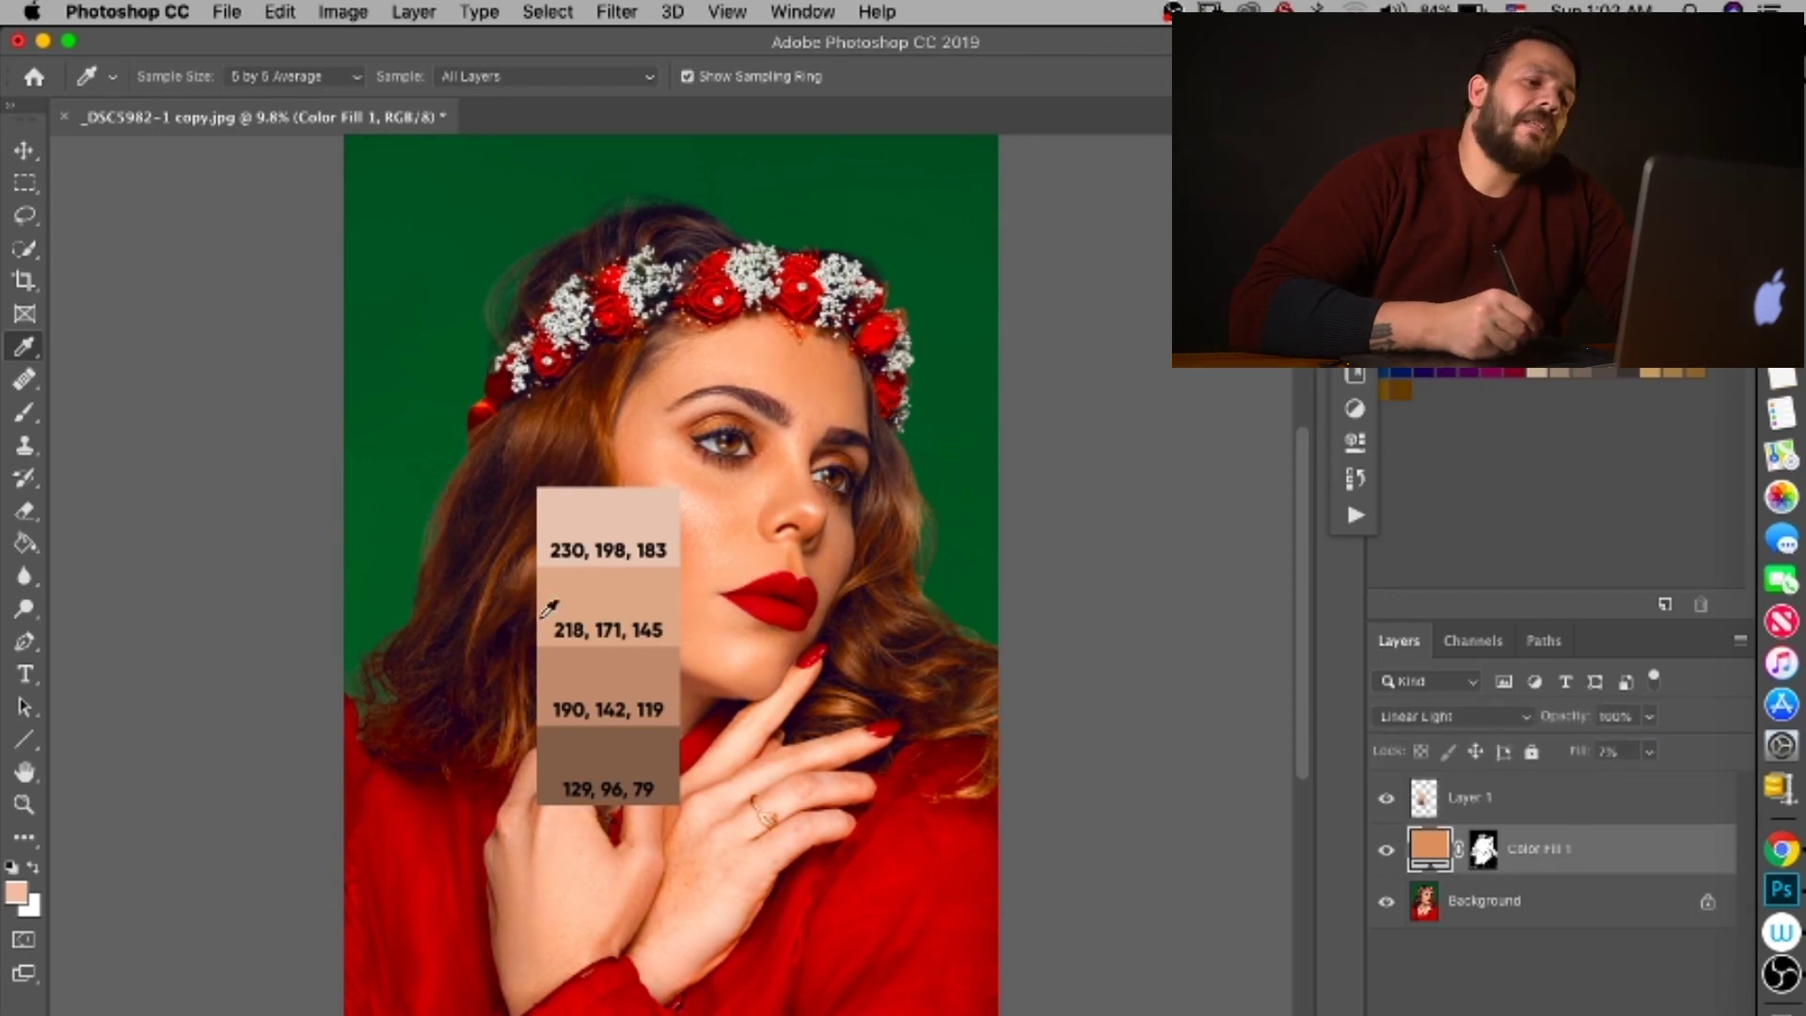